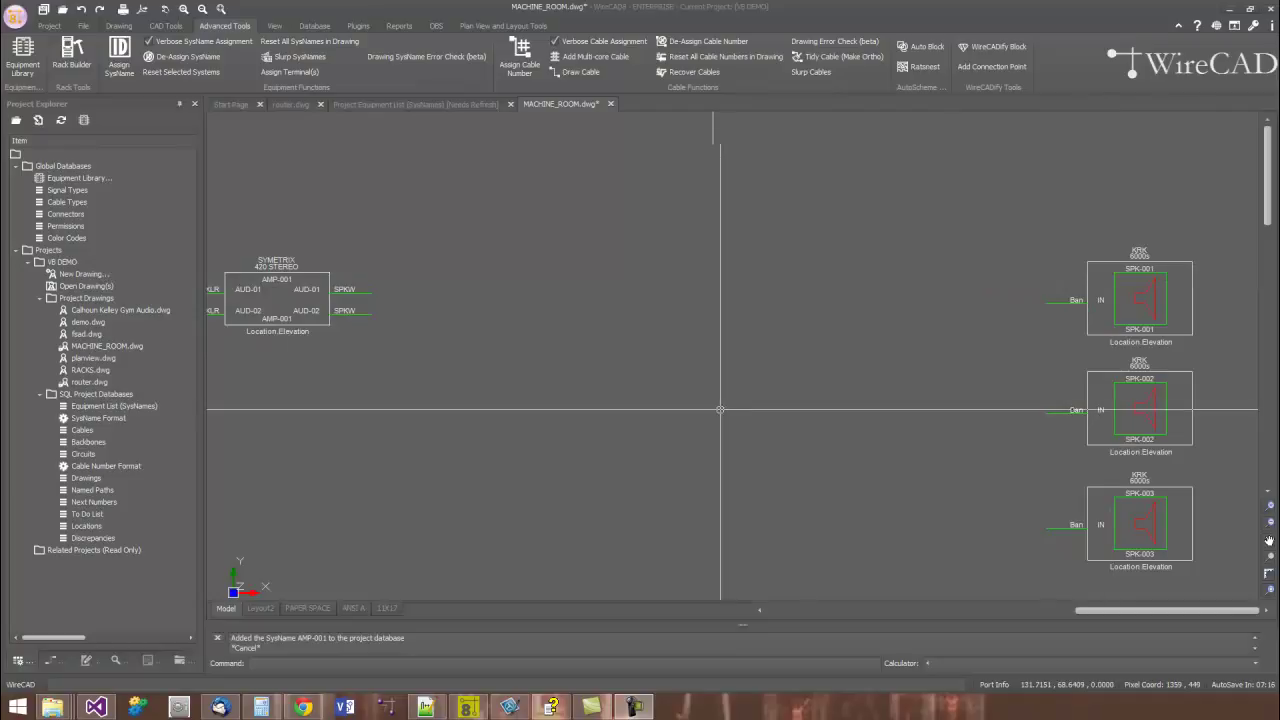
Draw a one-to-one cable from AMP-001's AUD-01 output to the input of speaker SPK-001.
{"action": "left_click", "coordinate": [50, 661]}
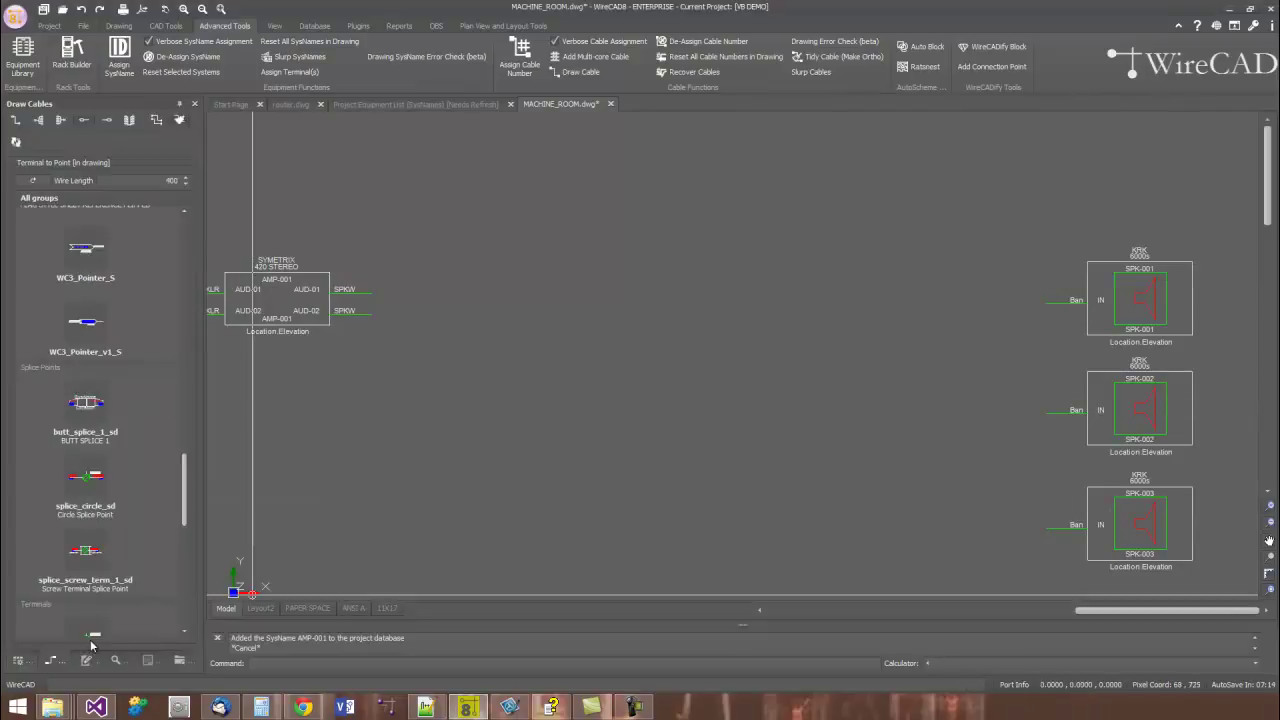
{"action": "left_click", "coordinate": [15, 120]}
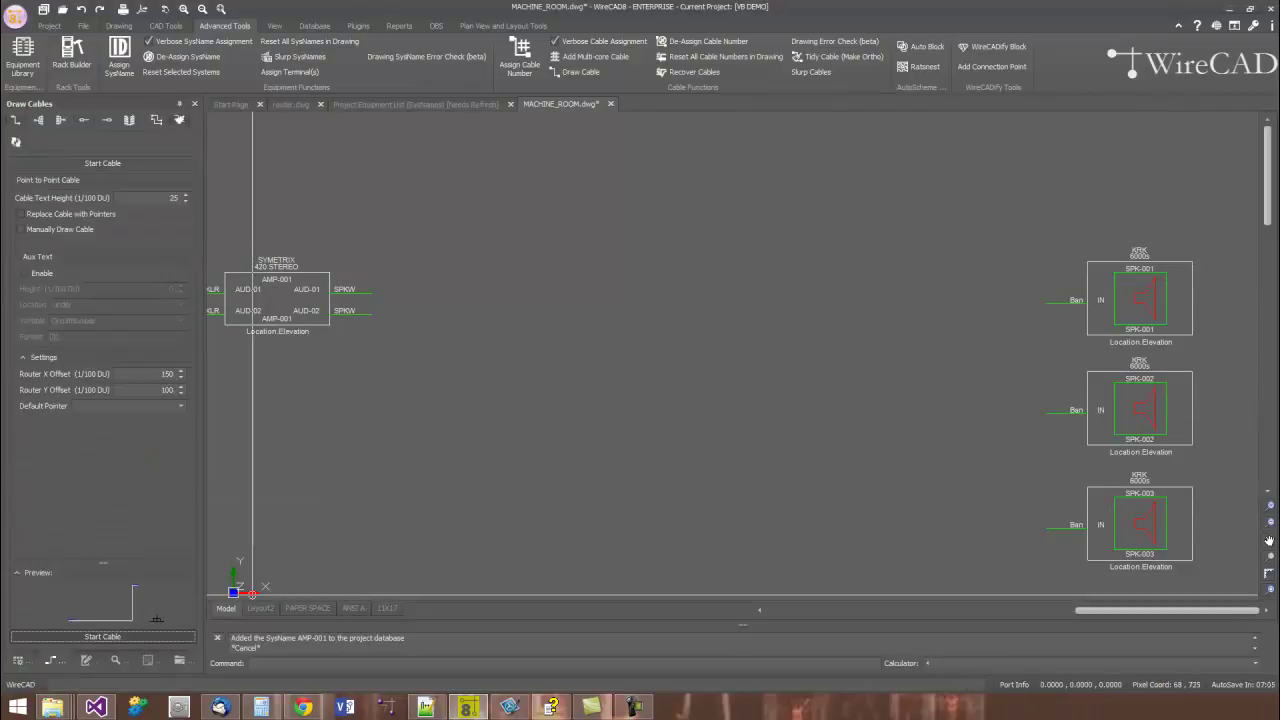
{"action": "left_click", "coordinate": [371, 290]}
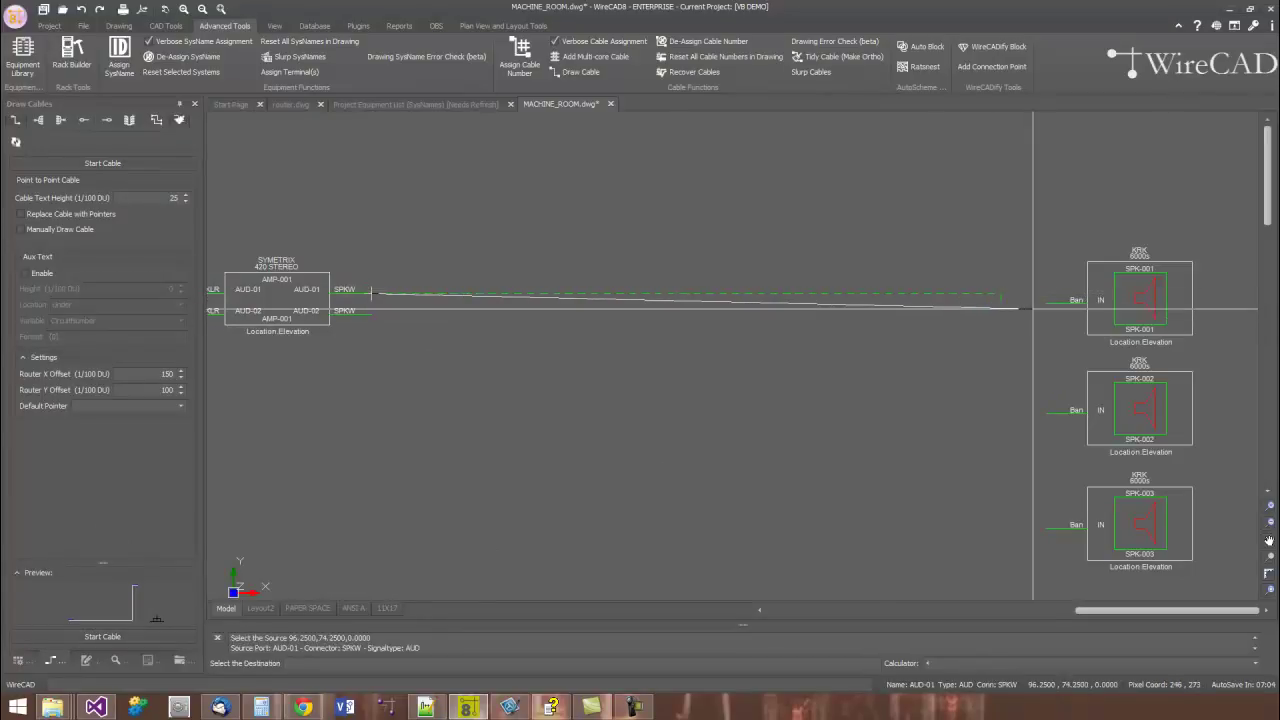
{"action": "left_click", "coordinate": [1042, 304]}
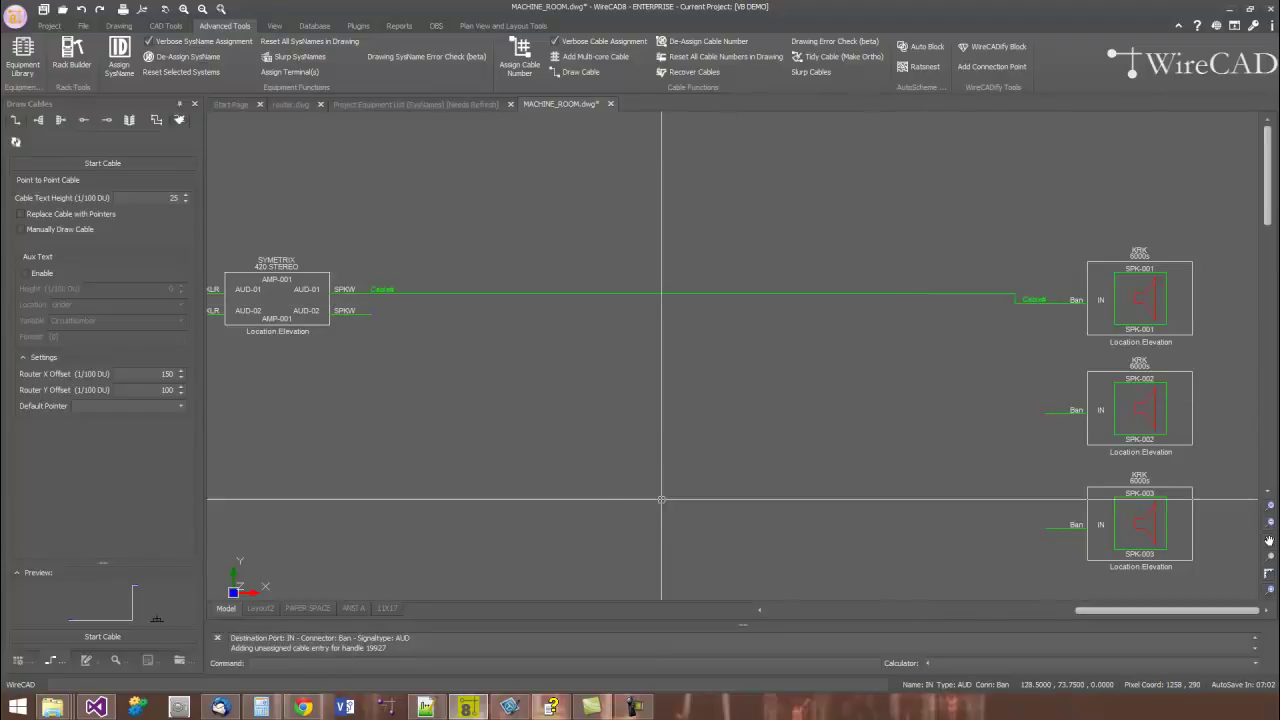
Draw a second one-to-one cable from AMP-001's AUD-01 output to the input of speaker SPK-002.
{"action": "left_click", "coordinate": [156, 636]}
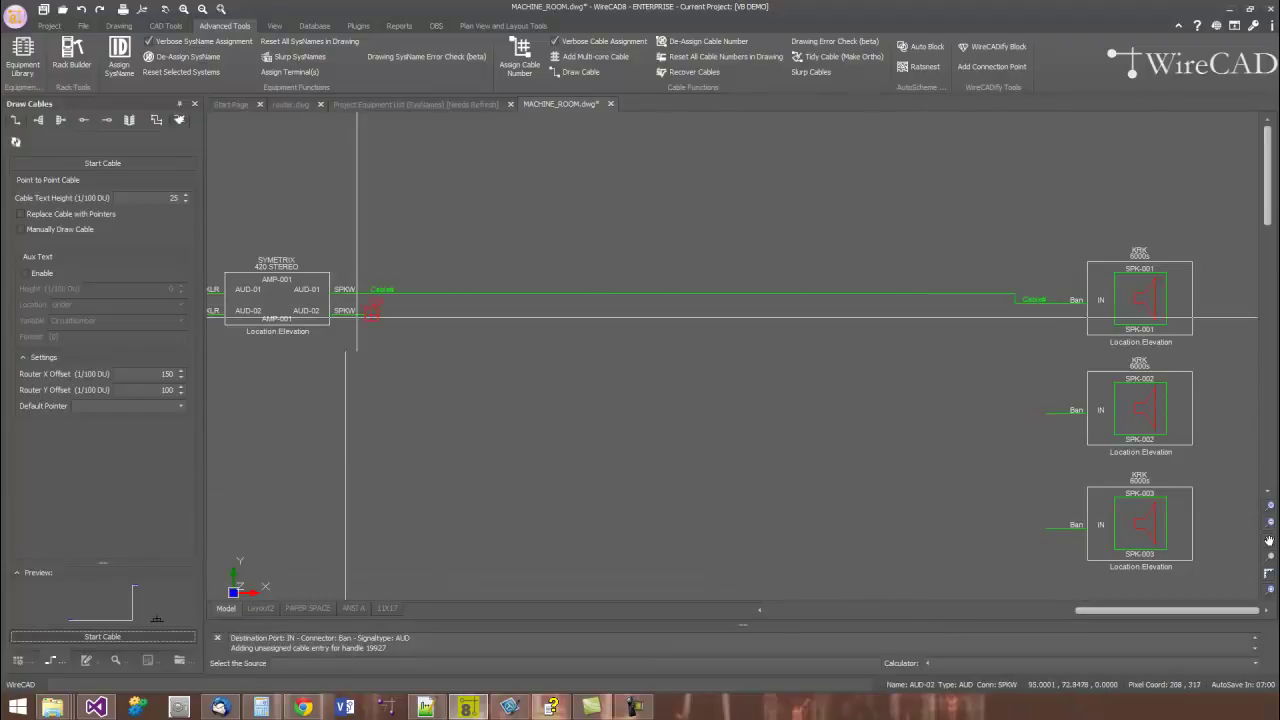
{"action": "left_click", "coordinate": [368, 291]}
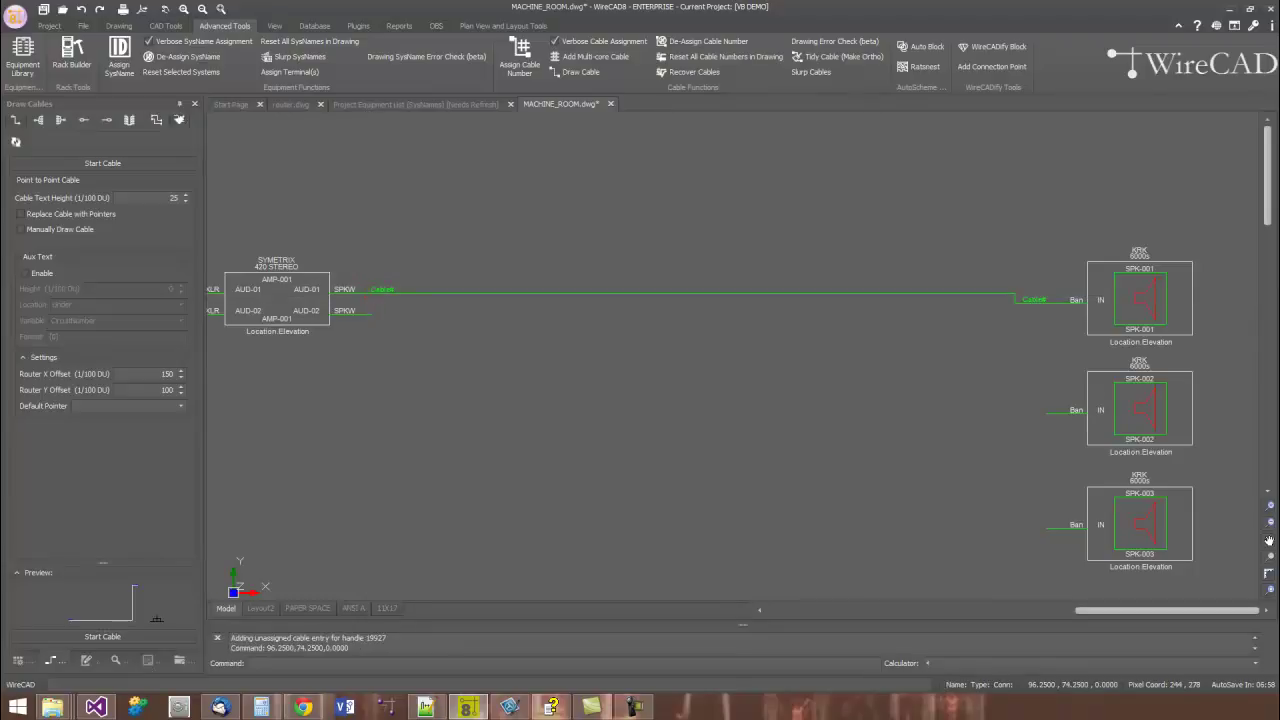
{"action": "left_click", "coordinate": [1047, 411]}
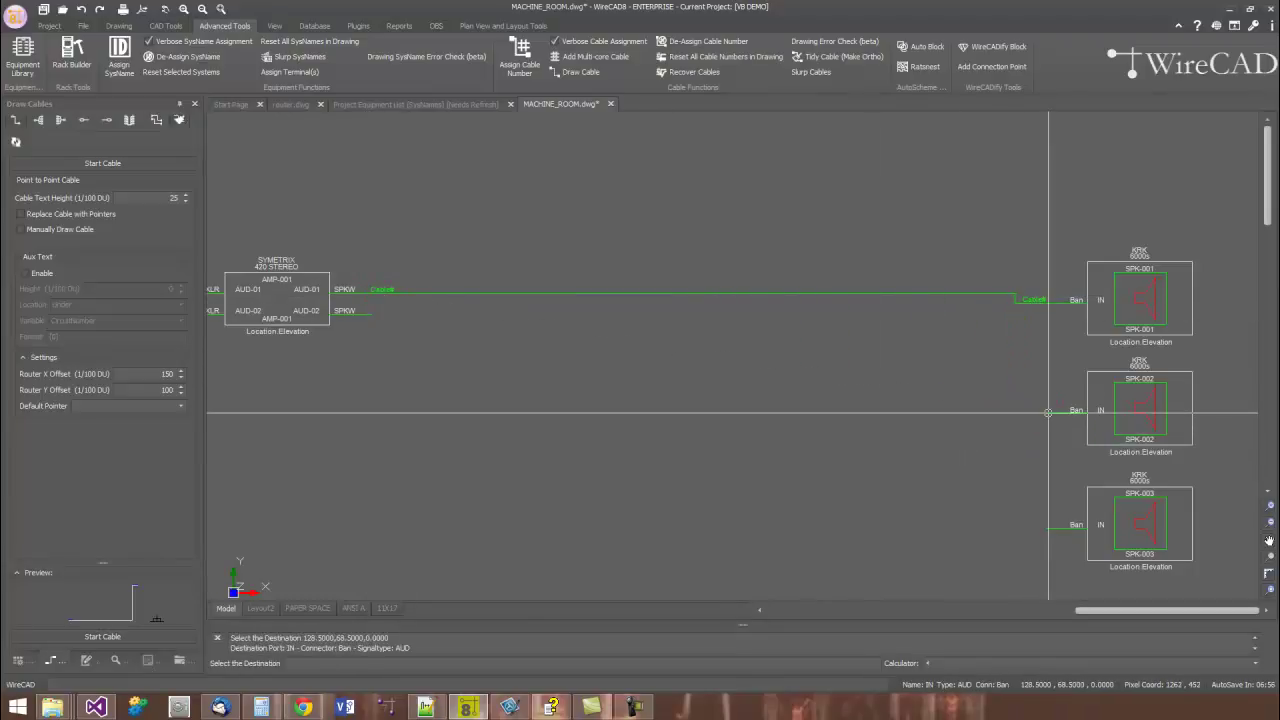
{"action": "key", "text": "Escape"}
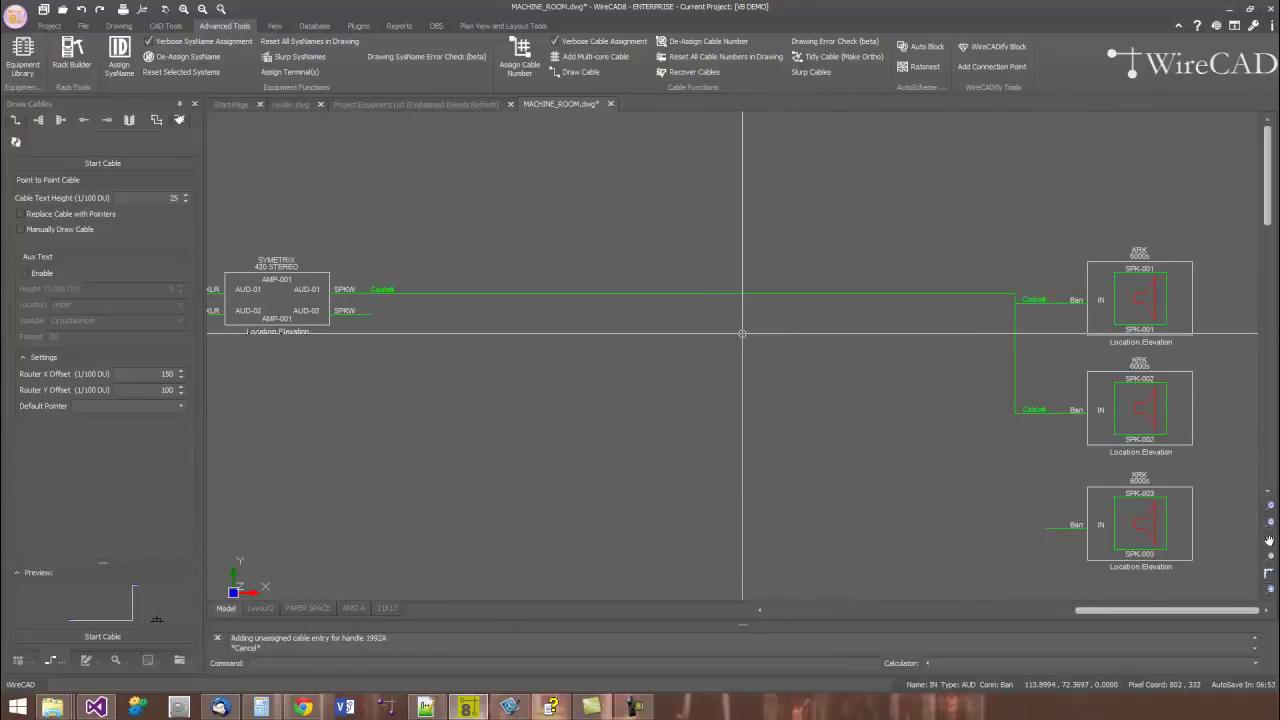
Delete both cables running from AMP-001's AUD-01 output to speakers SPK-001 and SPK-002.
{"action": "left_click_drag", "start_coordinate": [787, 337], "coordinate": [726, 282]}
{"action": "left_click", "coordinate": [726, 282]}
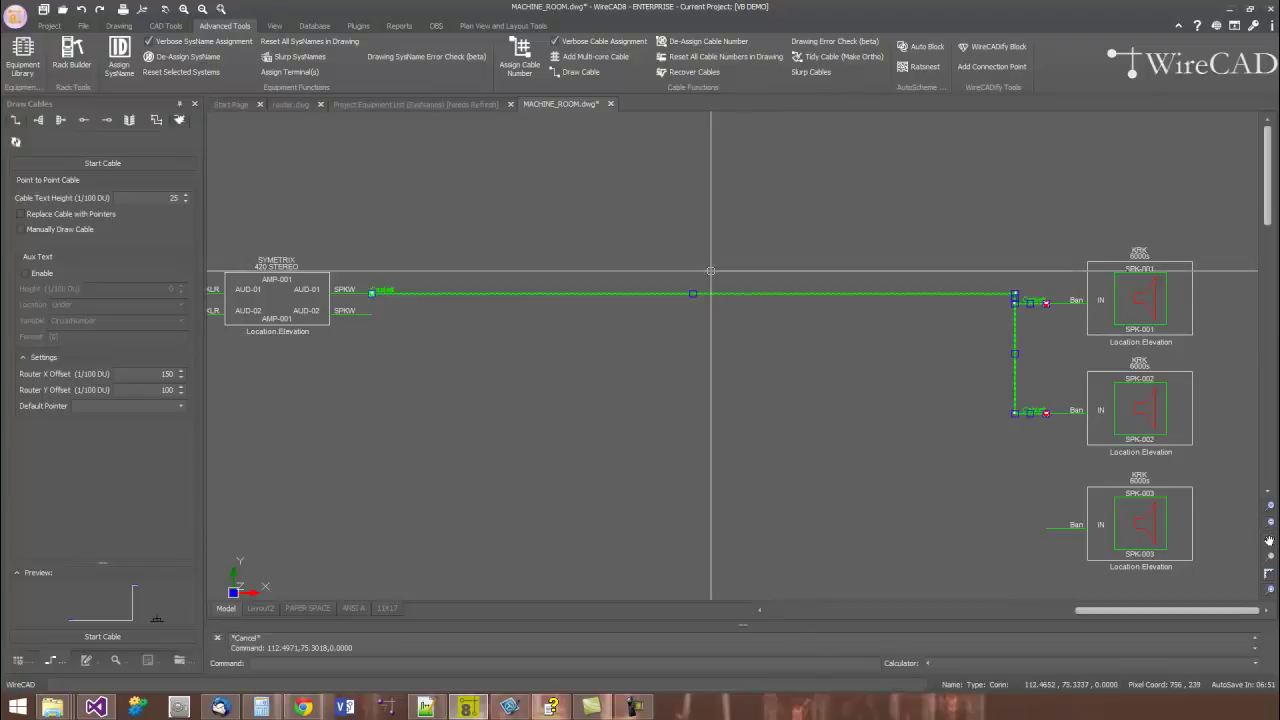
{"action": "key", "text": "Delete"}
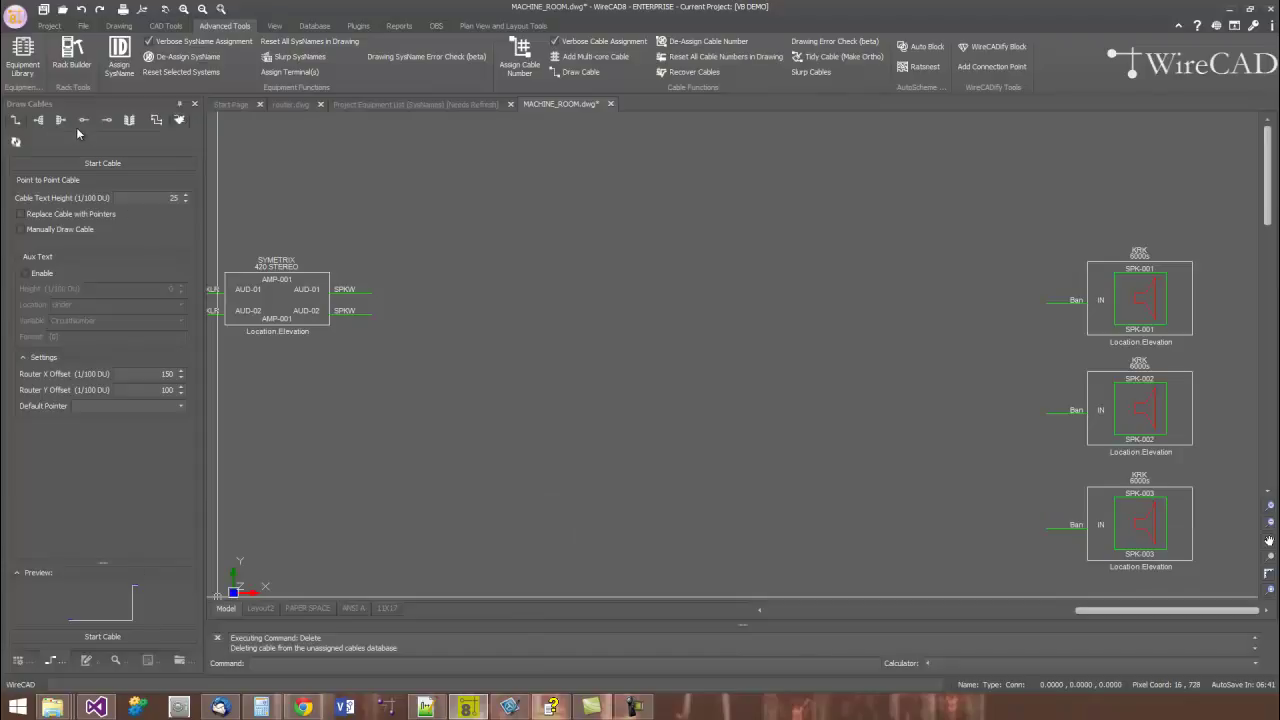
Place a splice point wired to AMP-001's AUD-01 output, using the point-to-terminal cable type.
{"action": "left_click", "coordinate": [106, 121]}
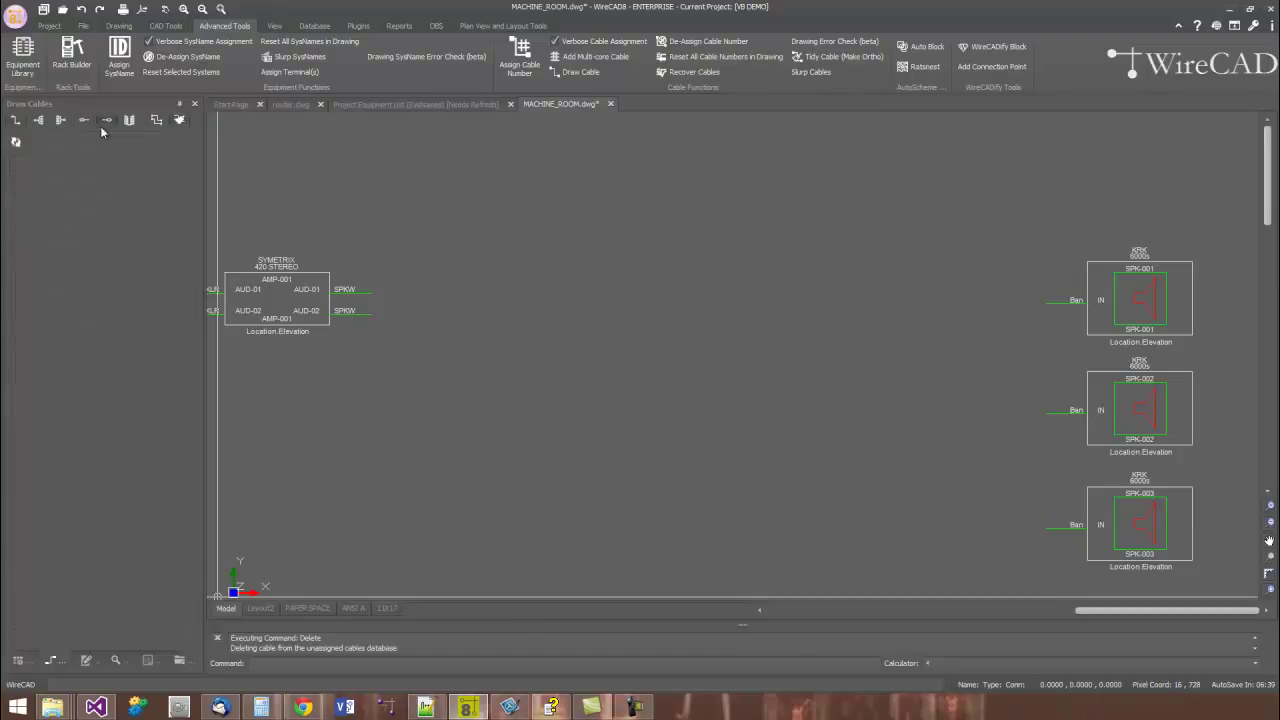
{"action": "mouse_move", "coordinate": [186, 315]}
{"action": "left_mouse_down"}
{"action": "mouse_move", "coordinate": [192, 555]}
{"action": "mouse_move", "coordinate": [202, 488]}
{"action": "left_mouse_up"}
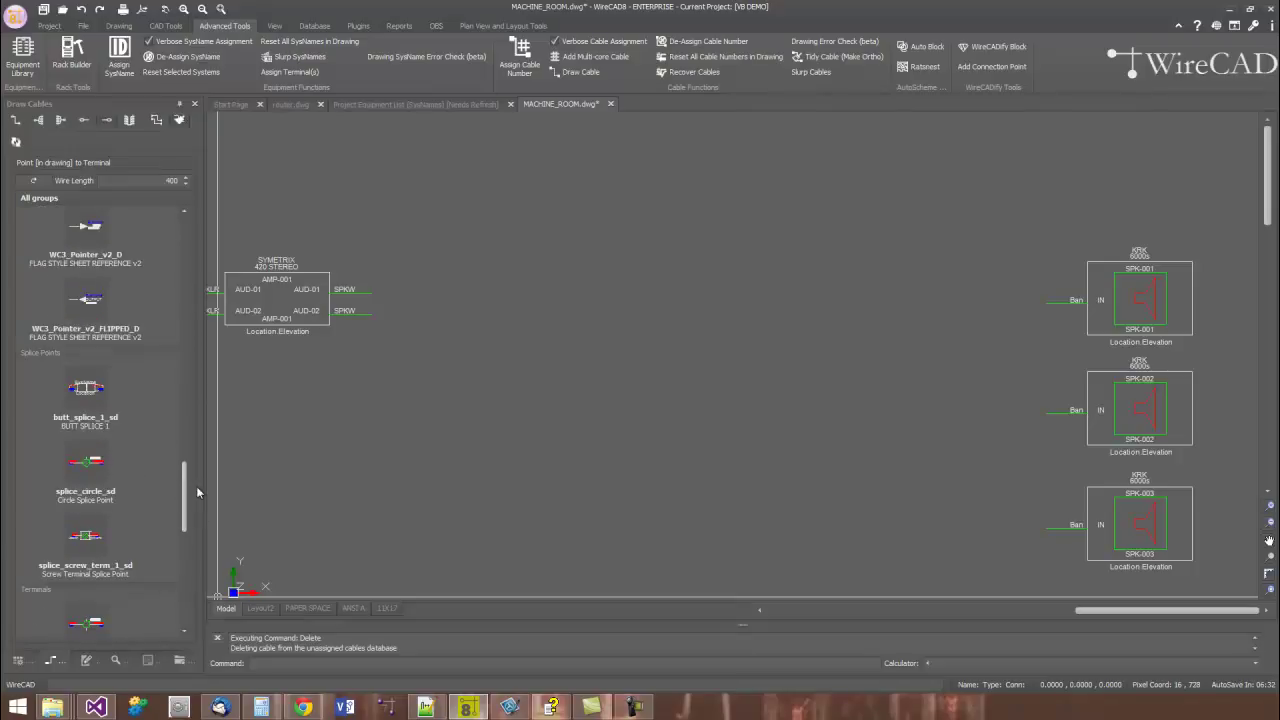
{"action": "mouse_move", "coordinate": [73, 466]}
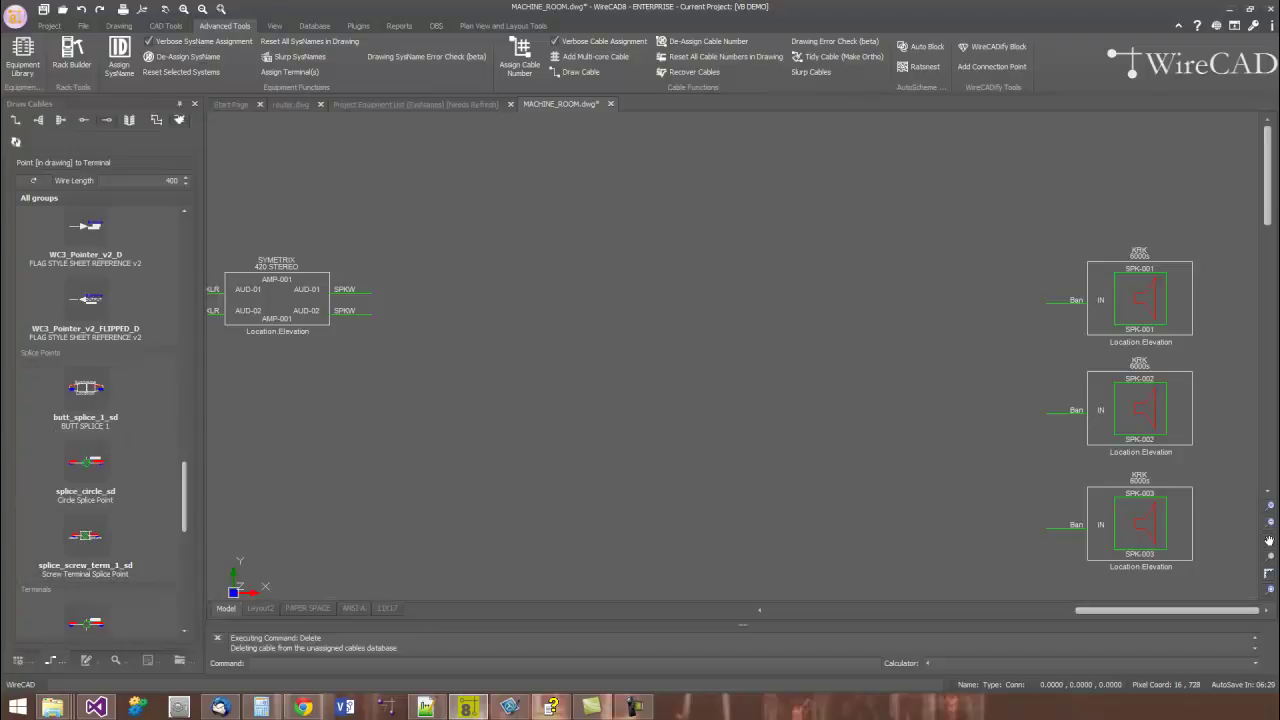
{"action": "left_click", "coordinate": [84, 464]}
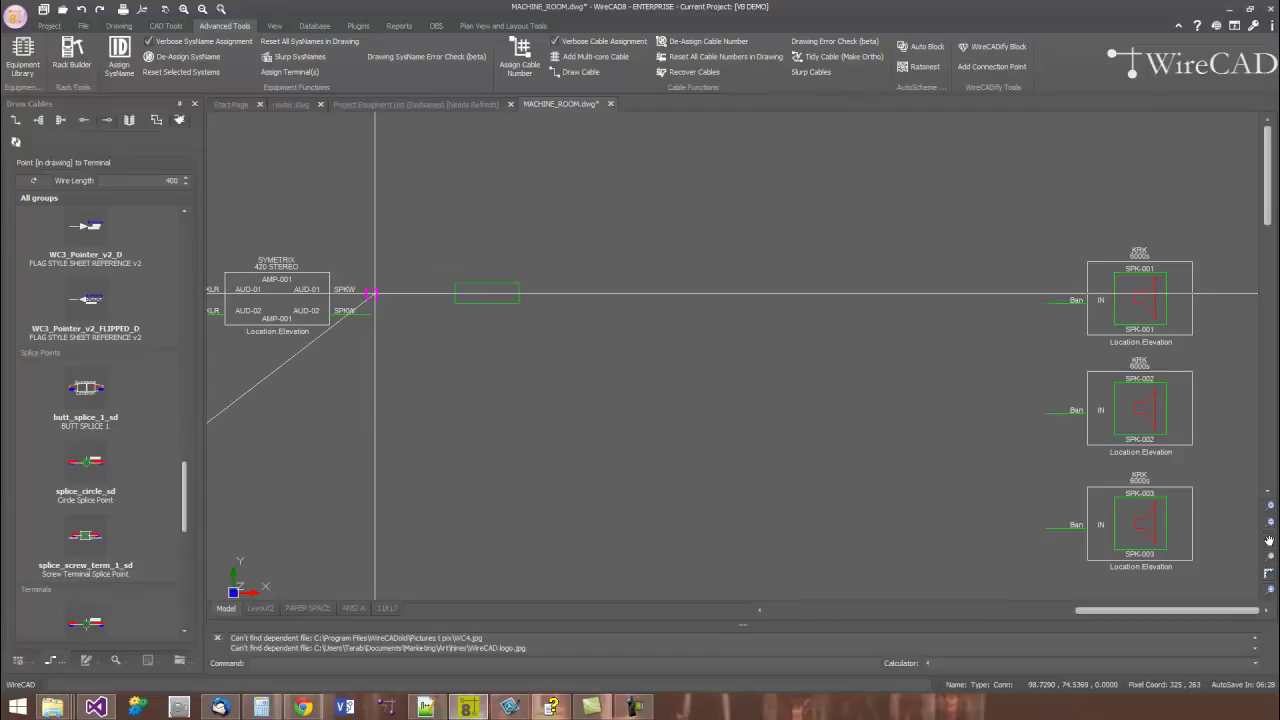
{"action": "left_click", "coordinate": [372, 295]}
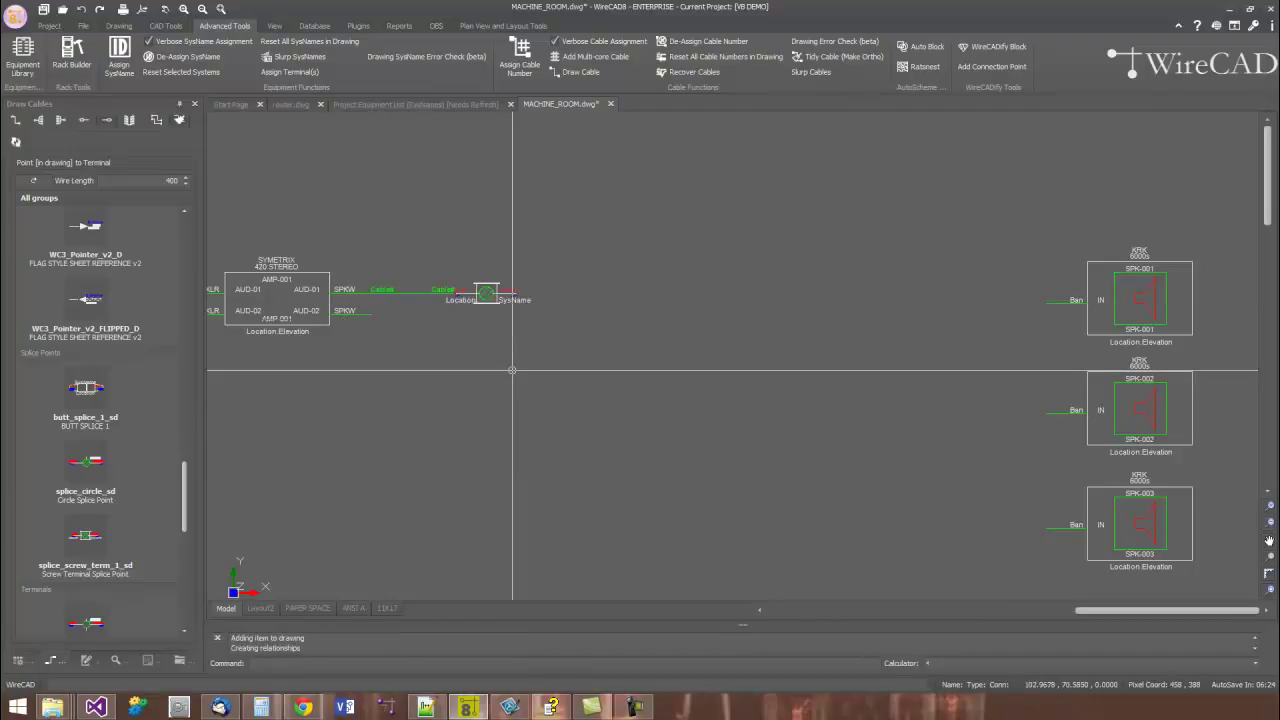
{"action": "key", "text": "Escape"}
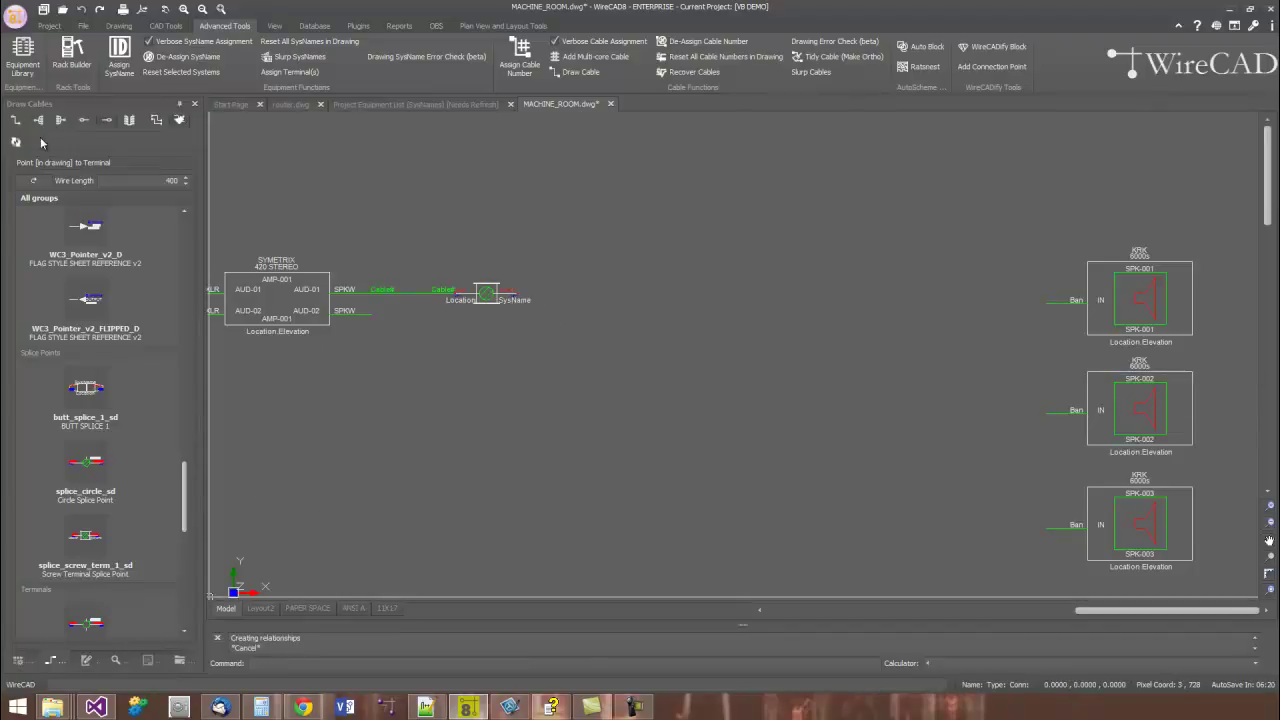
Draw a one-to-one cable from the splice point's output to the SPK-001 input, accepting the source signal type.
{"action": "left_click", "coordinate": [14, 122]}
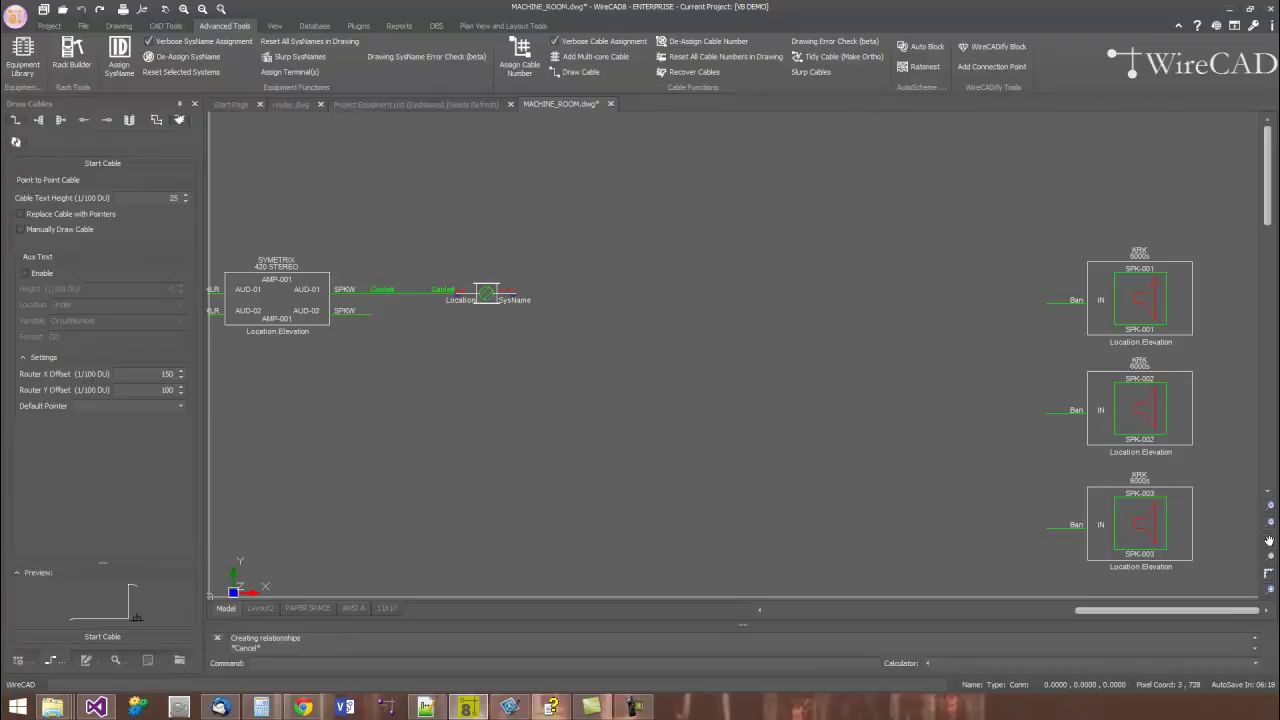
{"action": "left_click", "coordinate": [38, 121]}
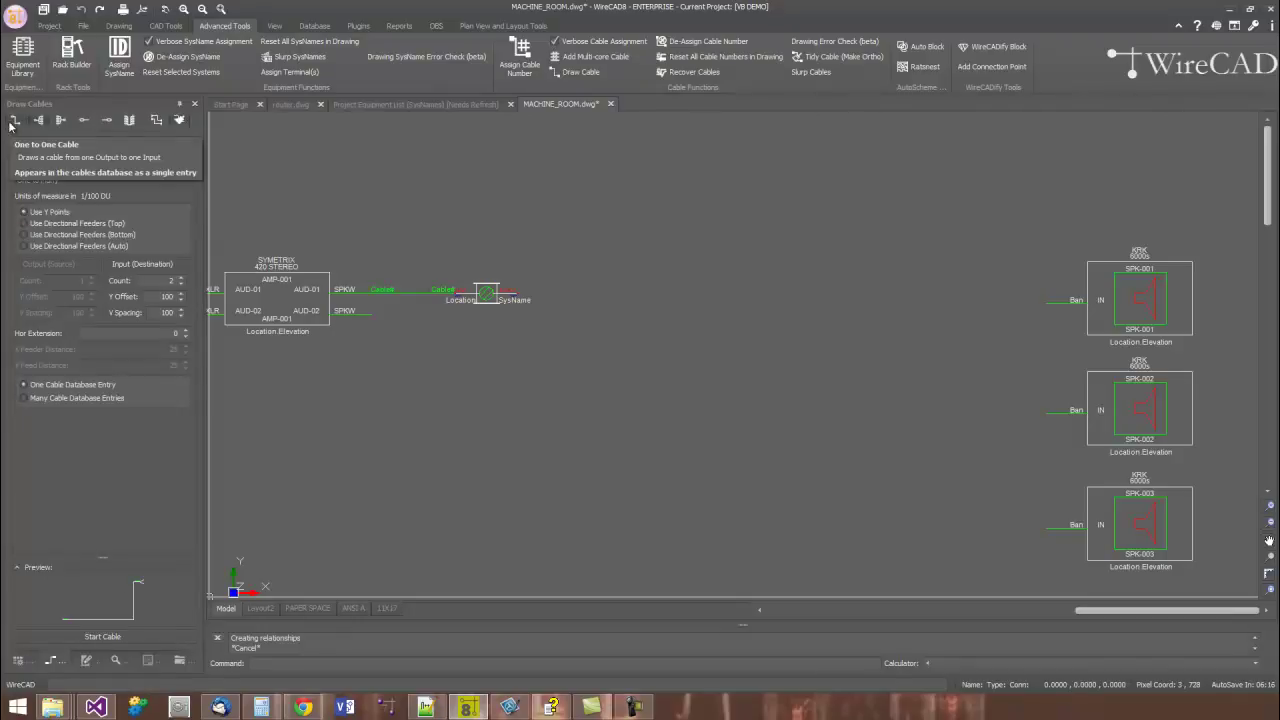
{"action": "left_click", "coordinate": [38, 121]}
{"action": "left_click", "coordinate": [155, 636]}
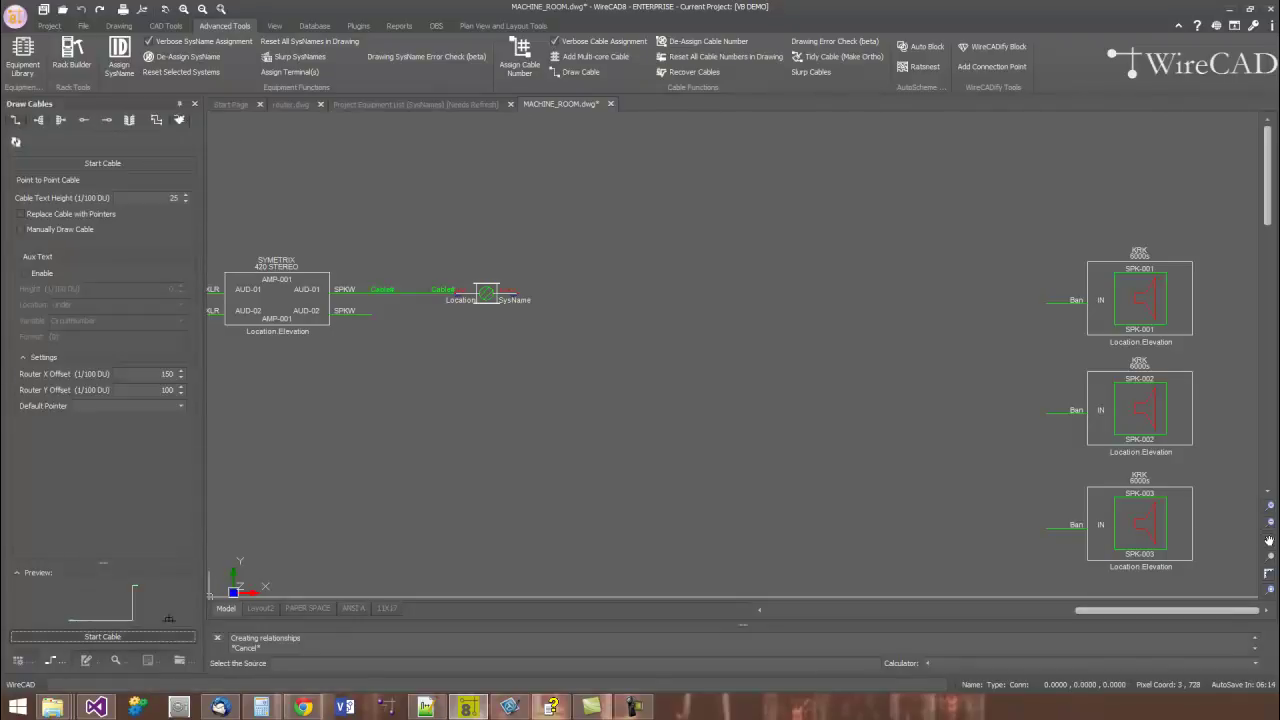
{"action": "left_click", "coordinate": [518, 294]}
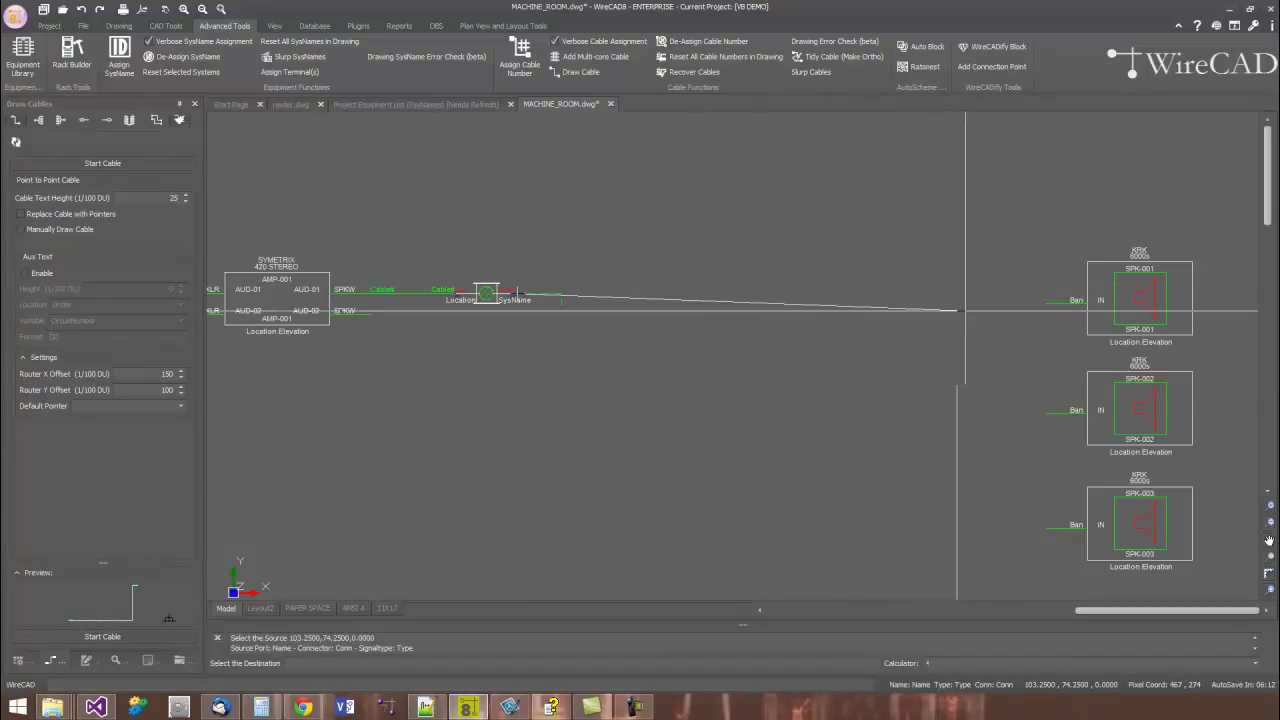
{"action": "left_click", "coordinate": [1044, 300]}
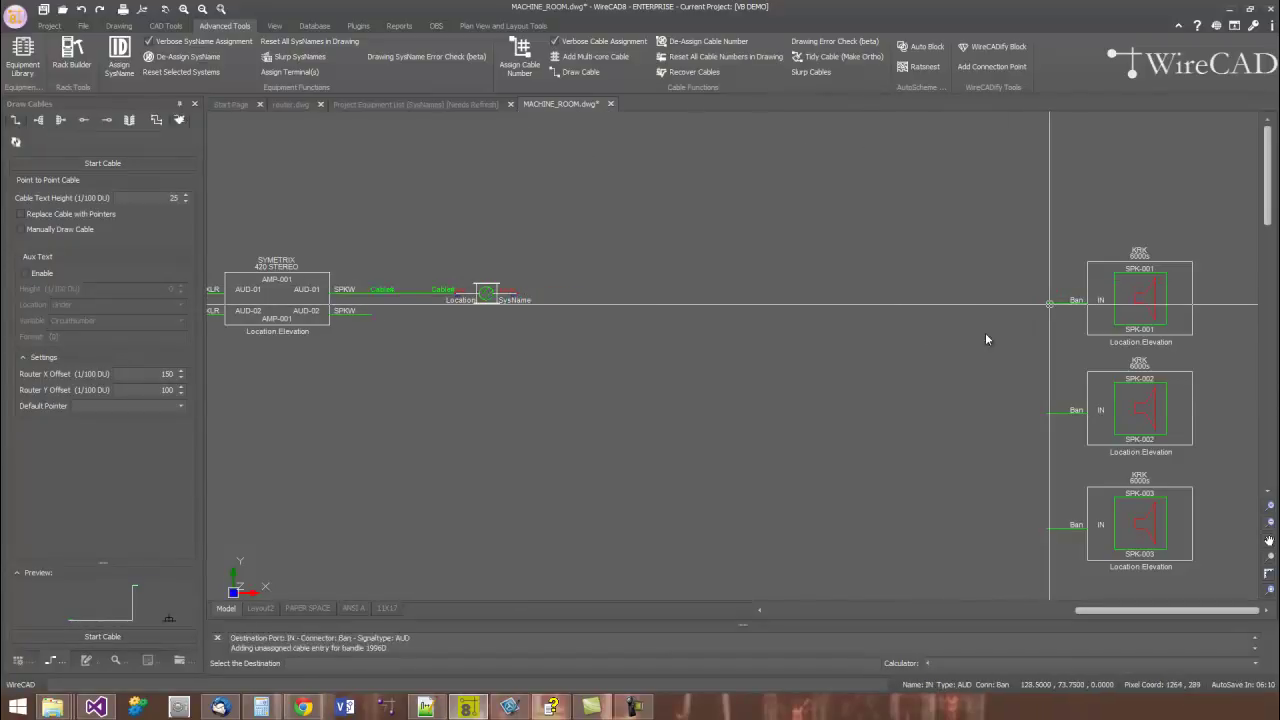
{"action": "left_click", "coordinate": [640, 372]}
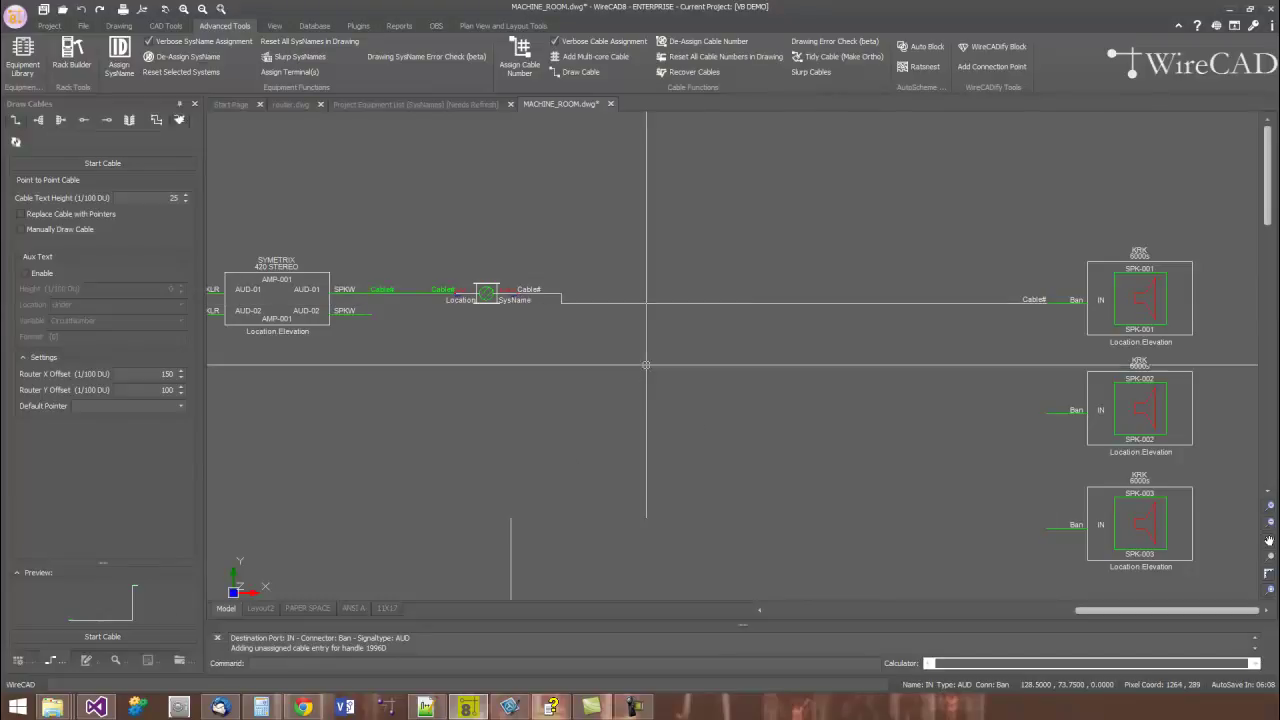
Draw a cable from the splice point's output to the SPK-002 input, accepting the source signal type.
{"action": "left_click", "coordinate": [160, 643]}
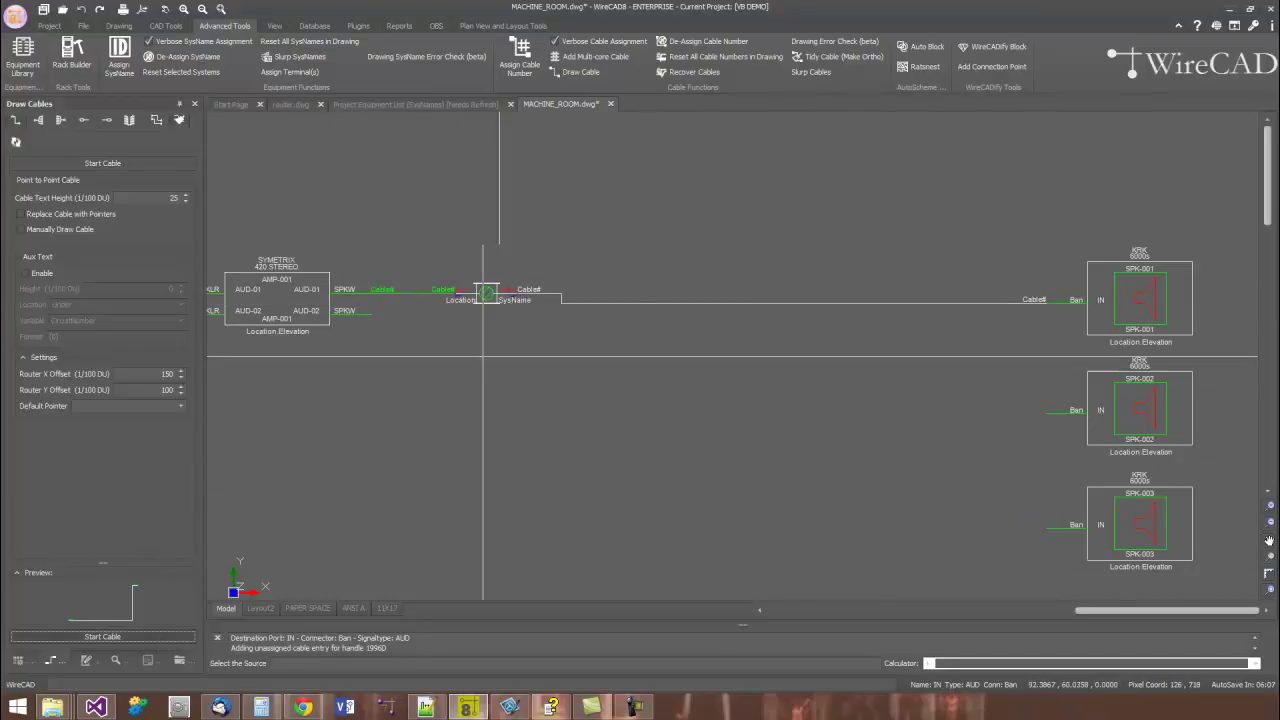
{"action": "left_click", "coordinate": [522, 300]}
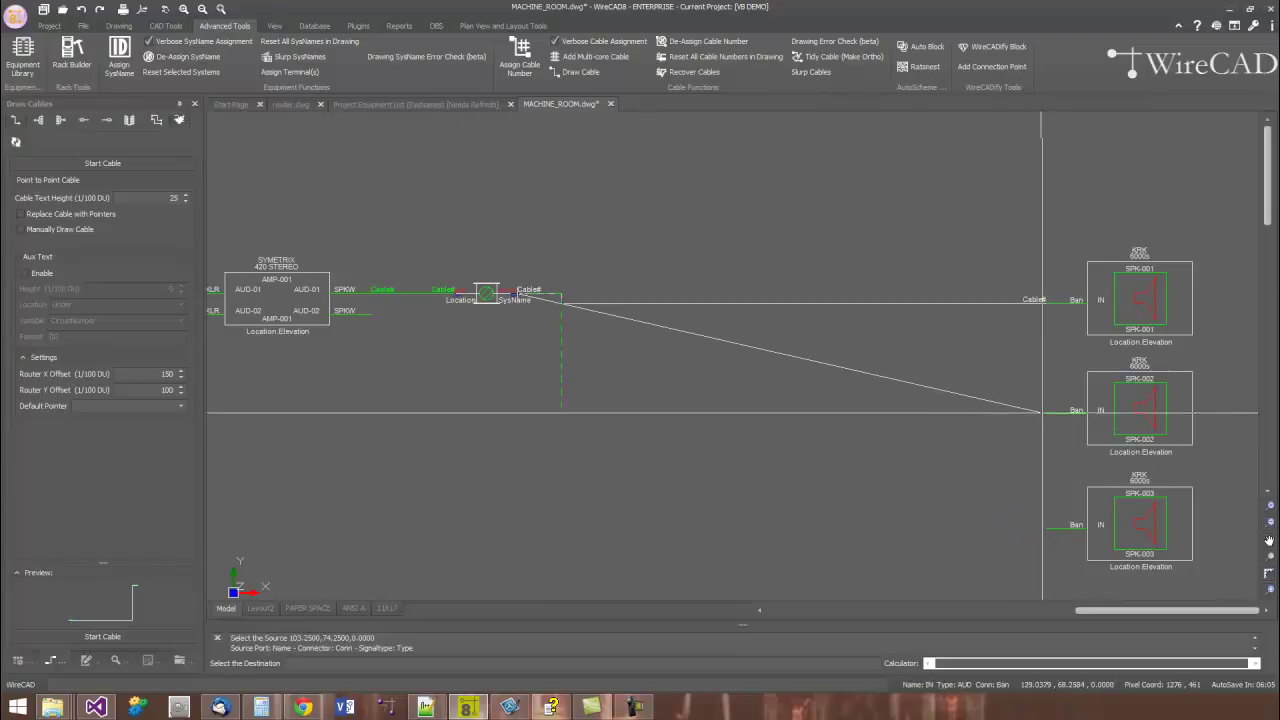
{"action": "left_click", "coordinate": [1047, 411]}
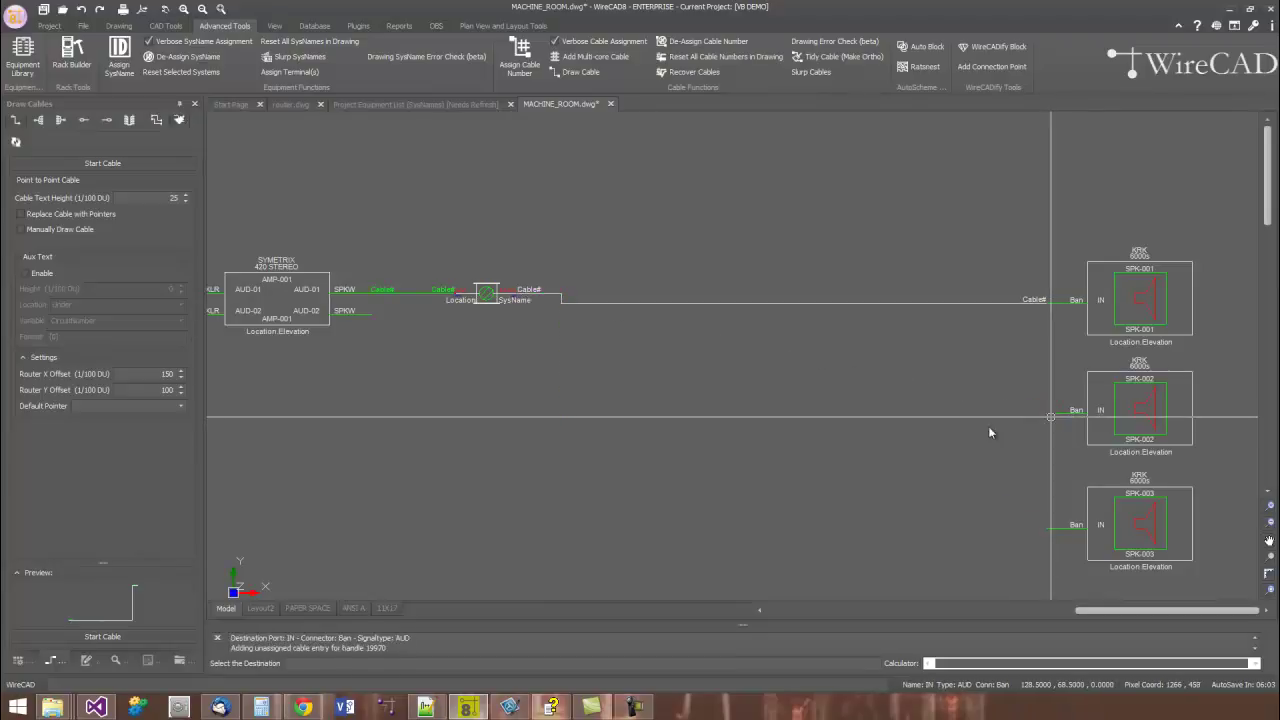
{"action": "left_click", "coordinate": [640, 371]}
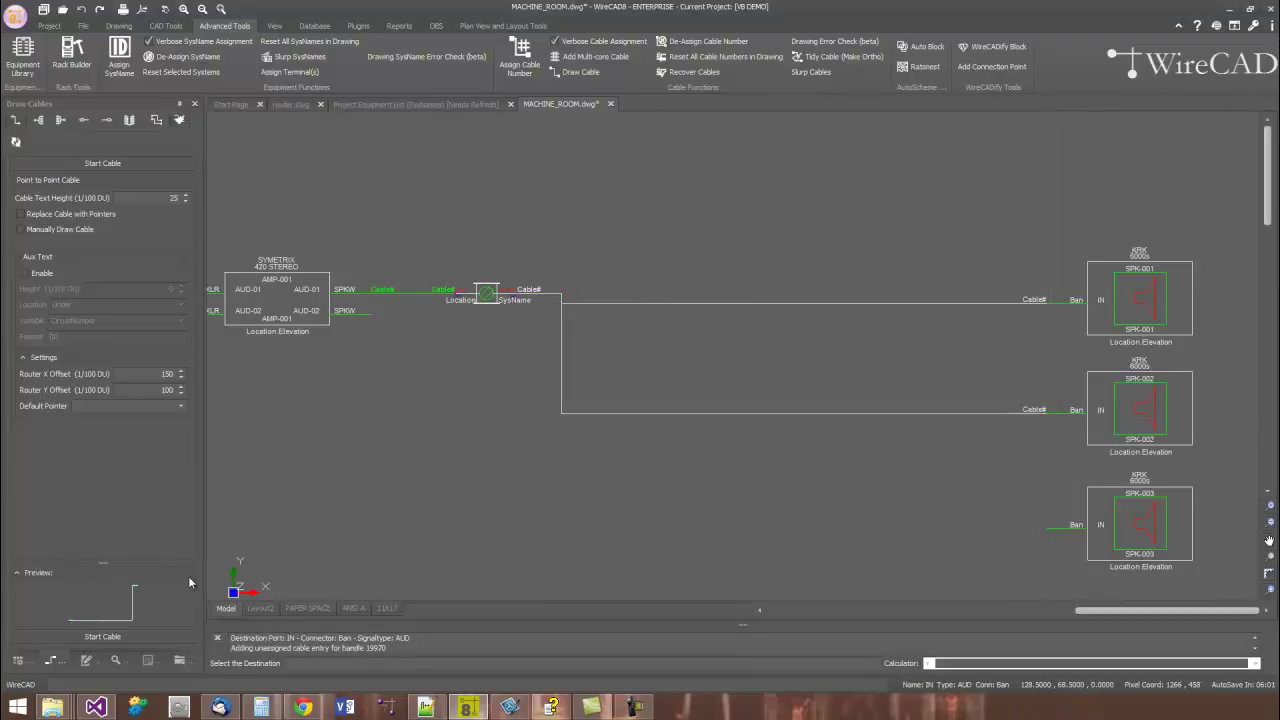
Draw a cable from the splice point's output to the SPK-003 input, accepting the source signal type.
{"action": "left_click", "coordinate": [150, 639]}
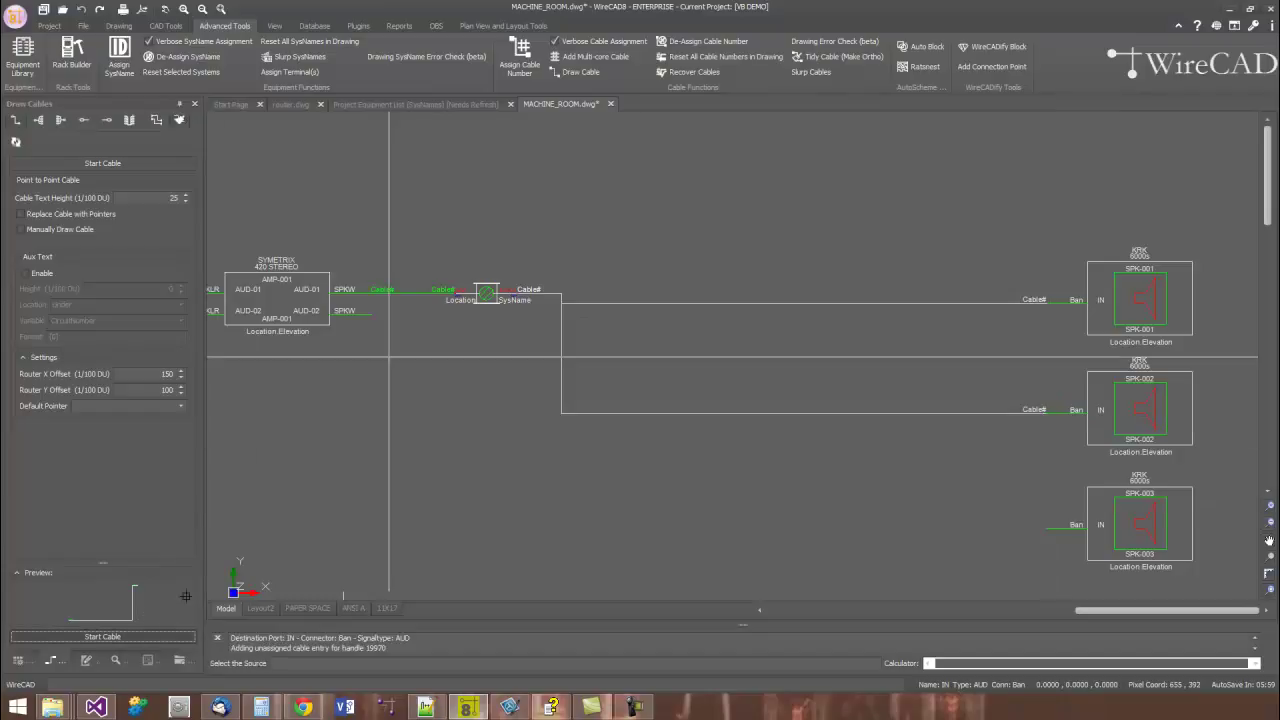
{"action": "left_click", "coordinate": [520, 299]}
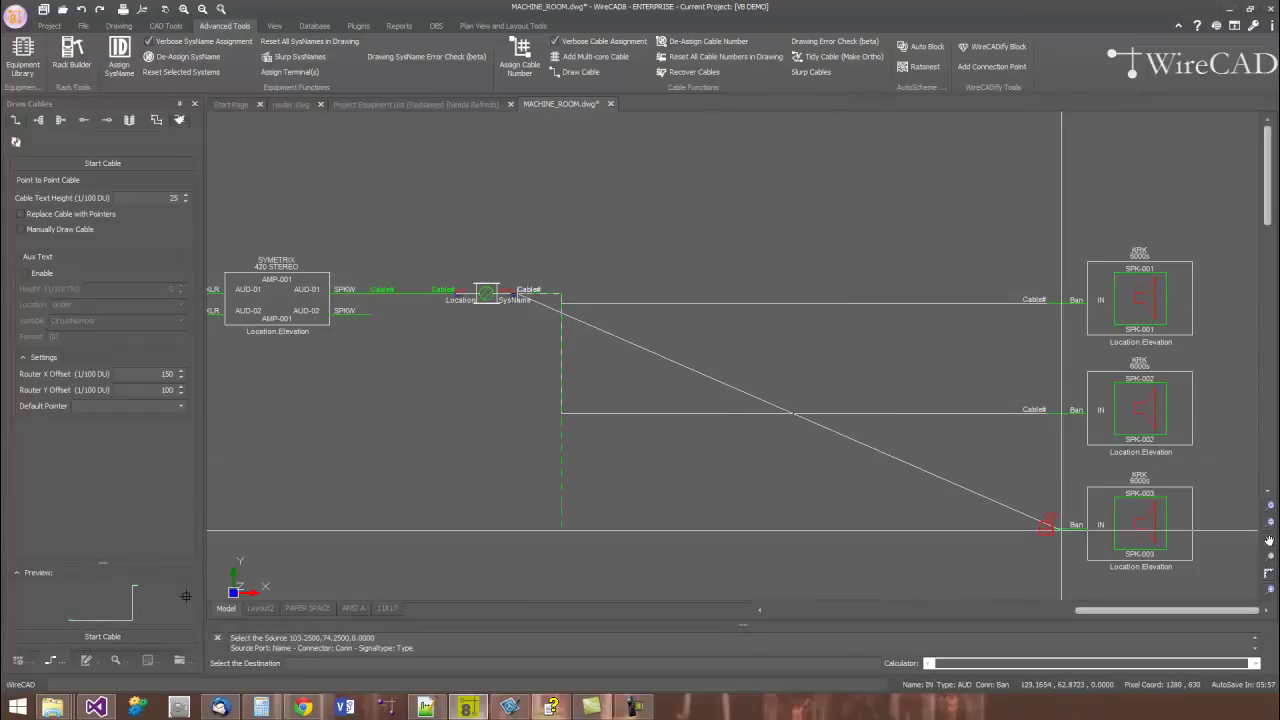
{"action": "left_click", "coordinate": [1045, 525]}
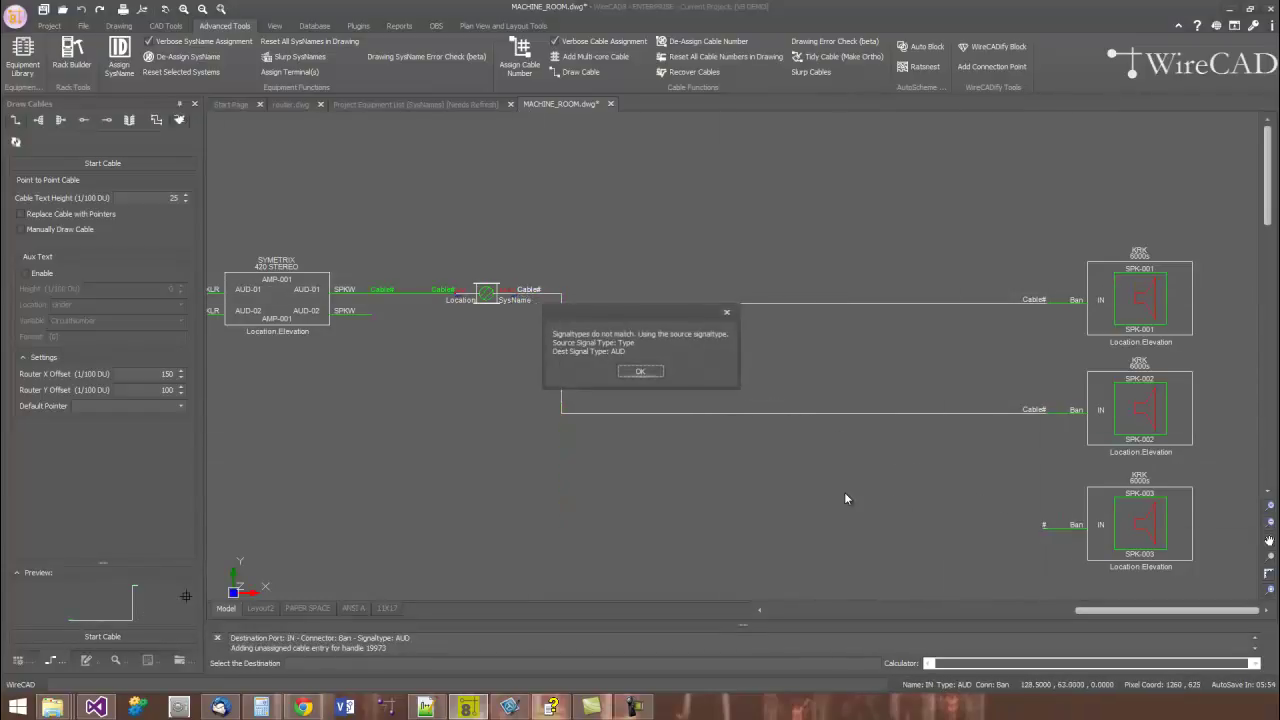
{"action": "left_click", "coordinate": [636, 373]}
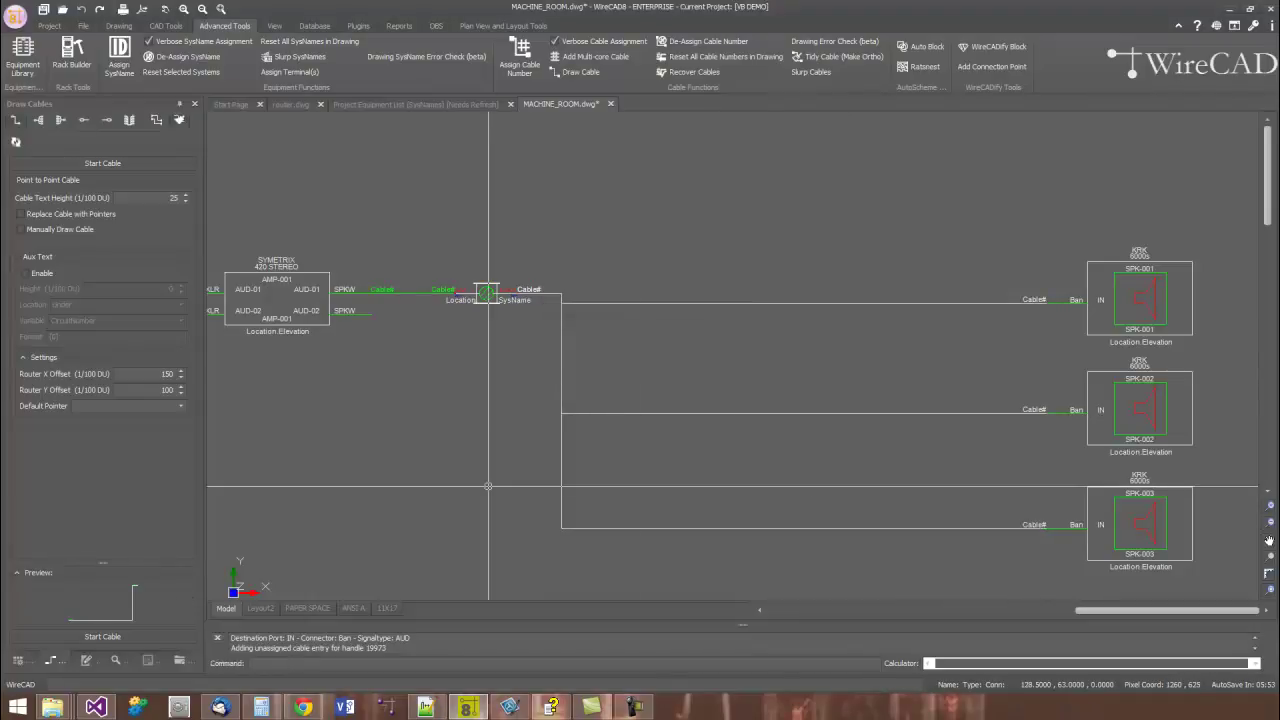
Open the splice point's properties and set its SysName to SPLICE.
{"action": "scroll", "coordinate": [262, 248], "scroll_direction": "up", "scroll_amount": 3}
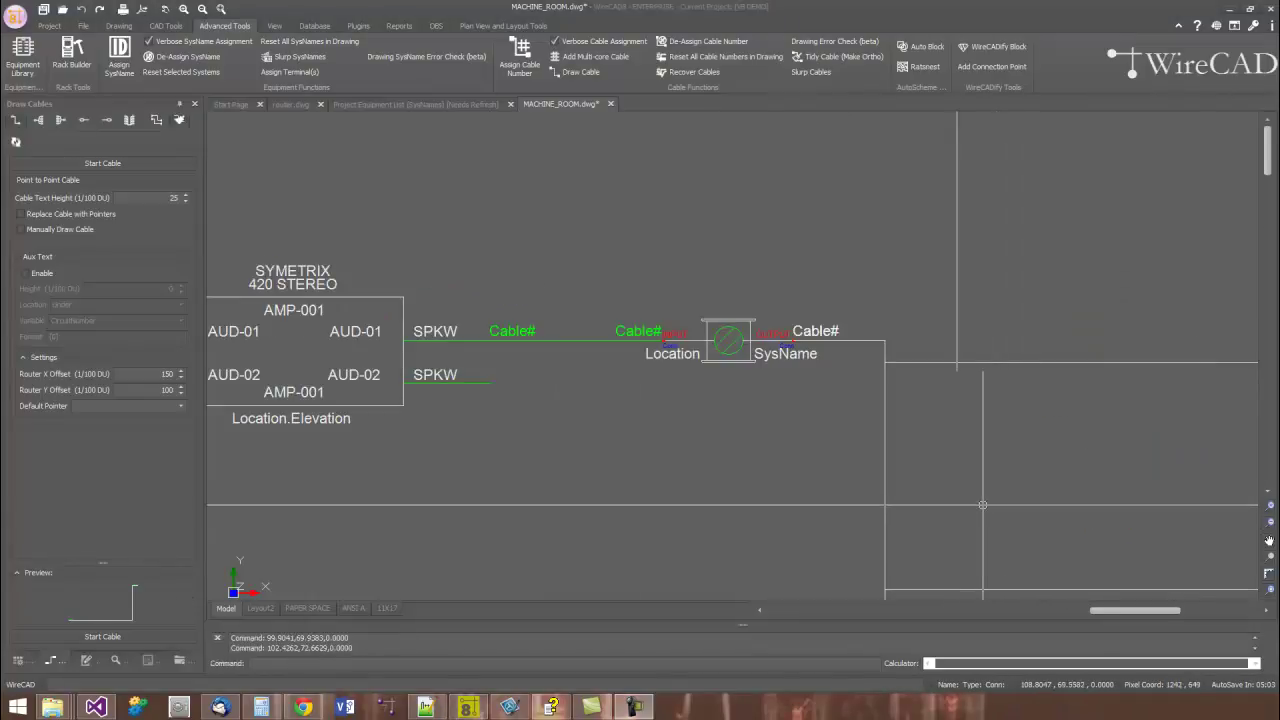
{"action": "double_click", "coordinate": [744, 341]}
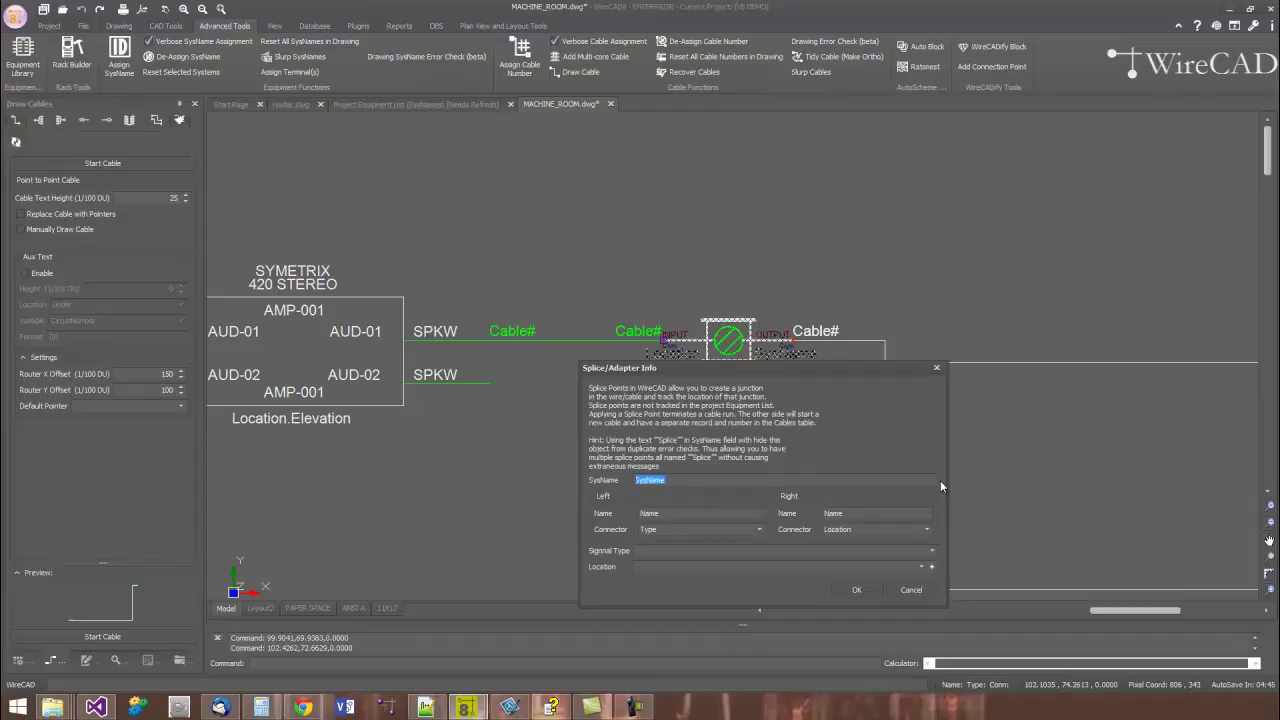
{"action": "type", "text": "SPLICE"}
{"action": "mouse_move", "coordinate": [675, 480]}
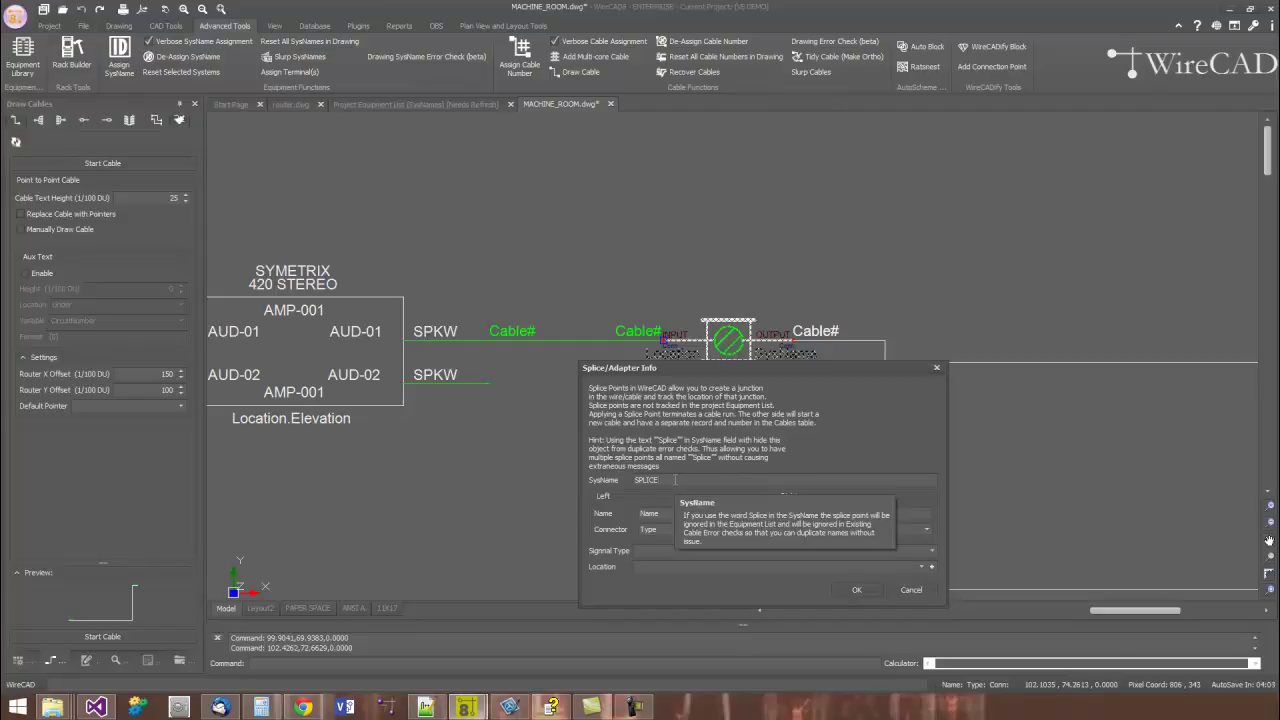
{"action": "mouse_move", "coordinate": [686, 518]}
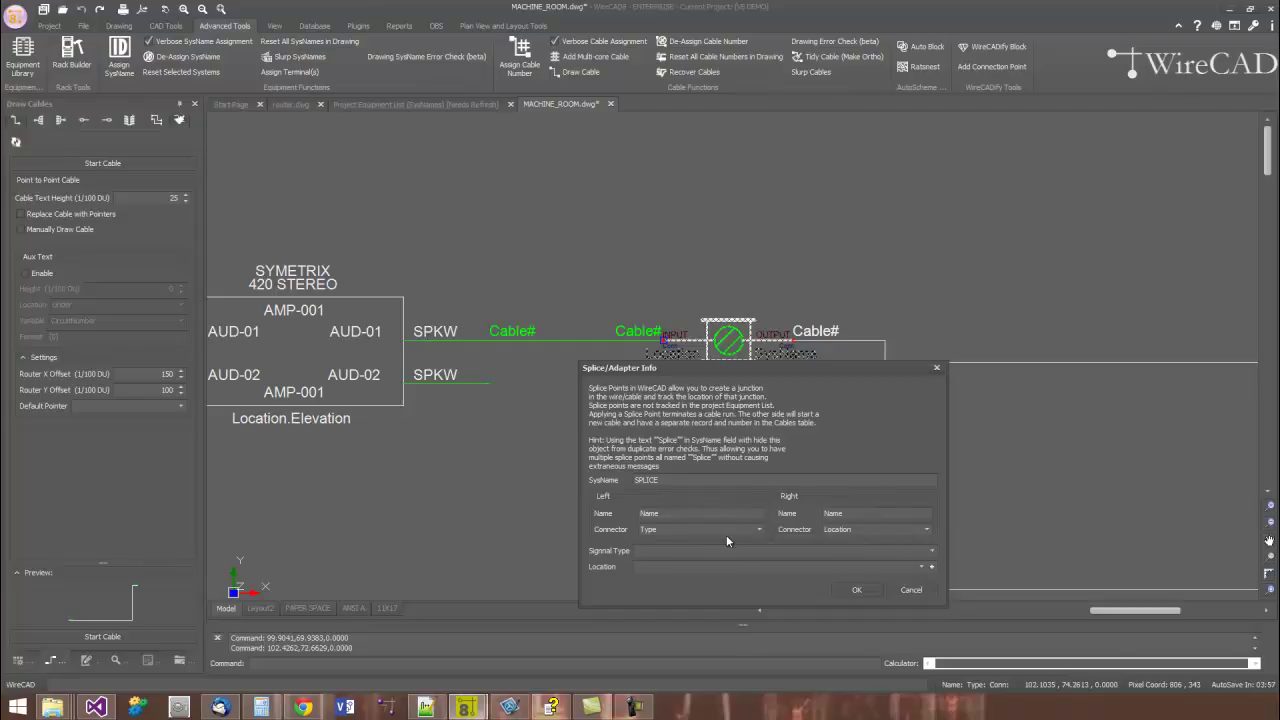
Set both the left and right connectors of the splice point to TERM.
{"action": "left_click", "coordinate": [759, 529]}
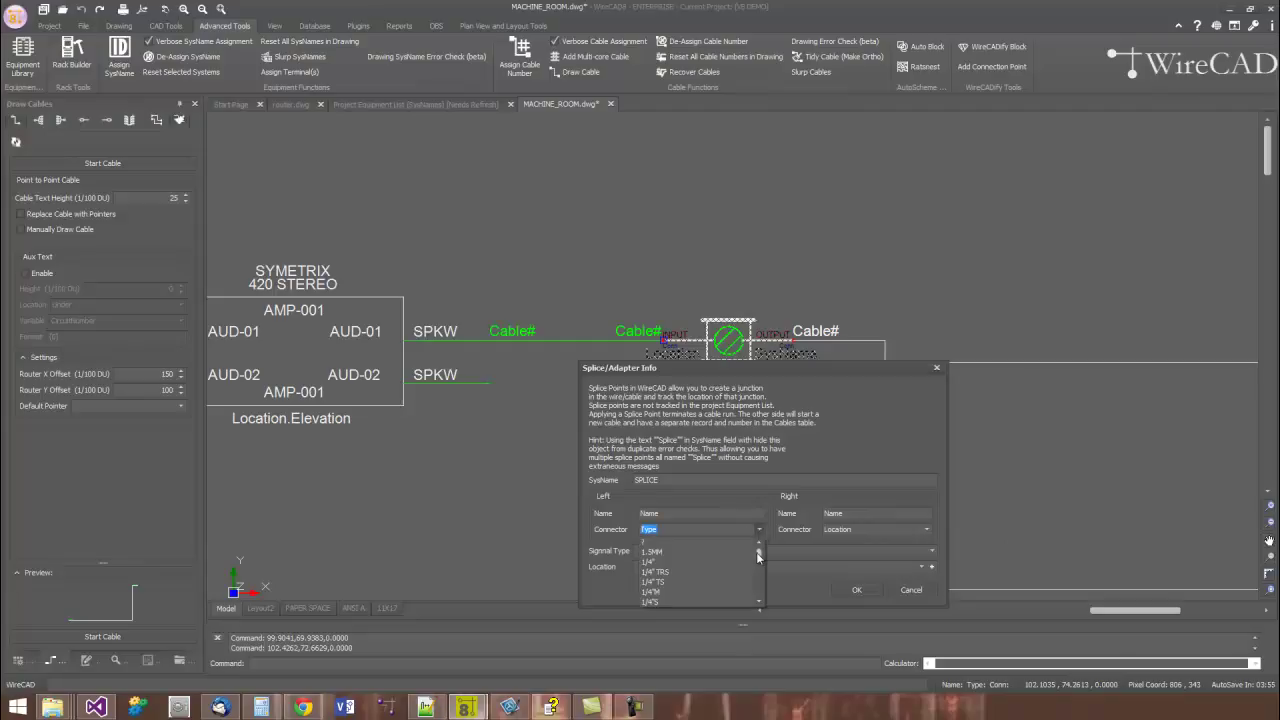
{"action": "left_click_drag", "start_coordinate": [757, 557], "coordinate": [759, 591]}
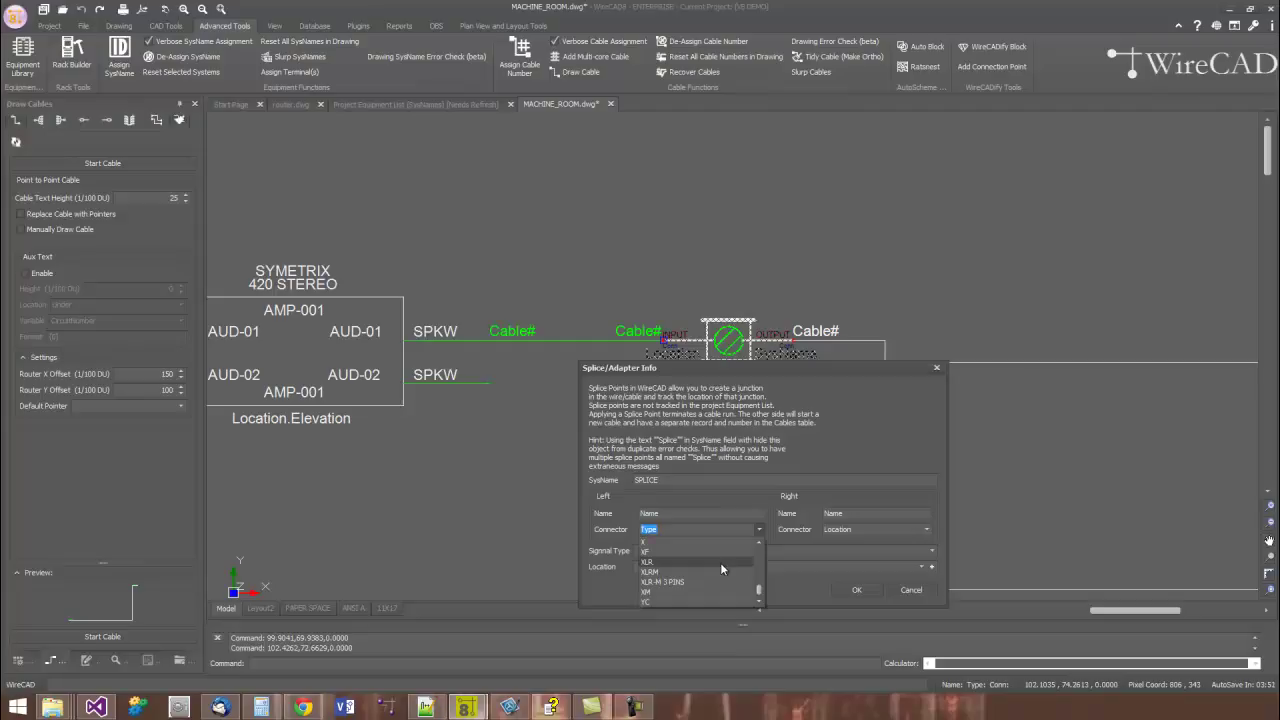
{"action": "left_click", "coordinate": [757, 562]}
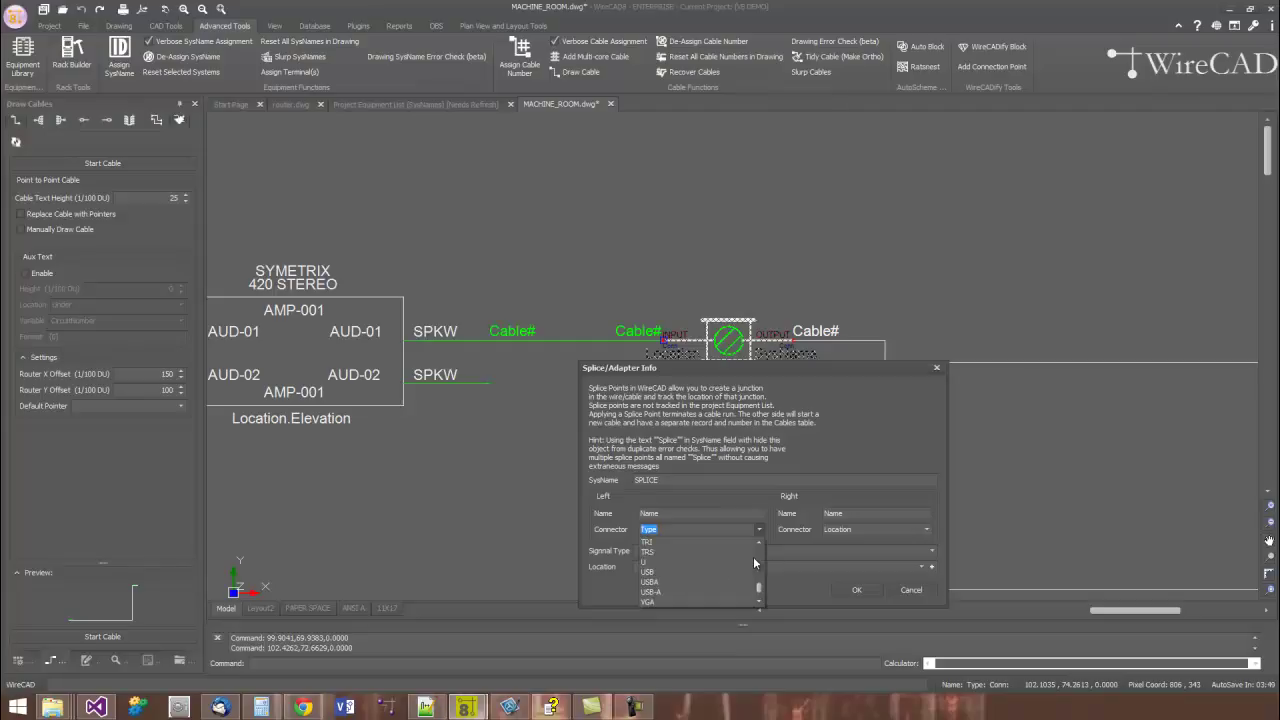
{"action": "left_click", "coordinate": [754, 558]}
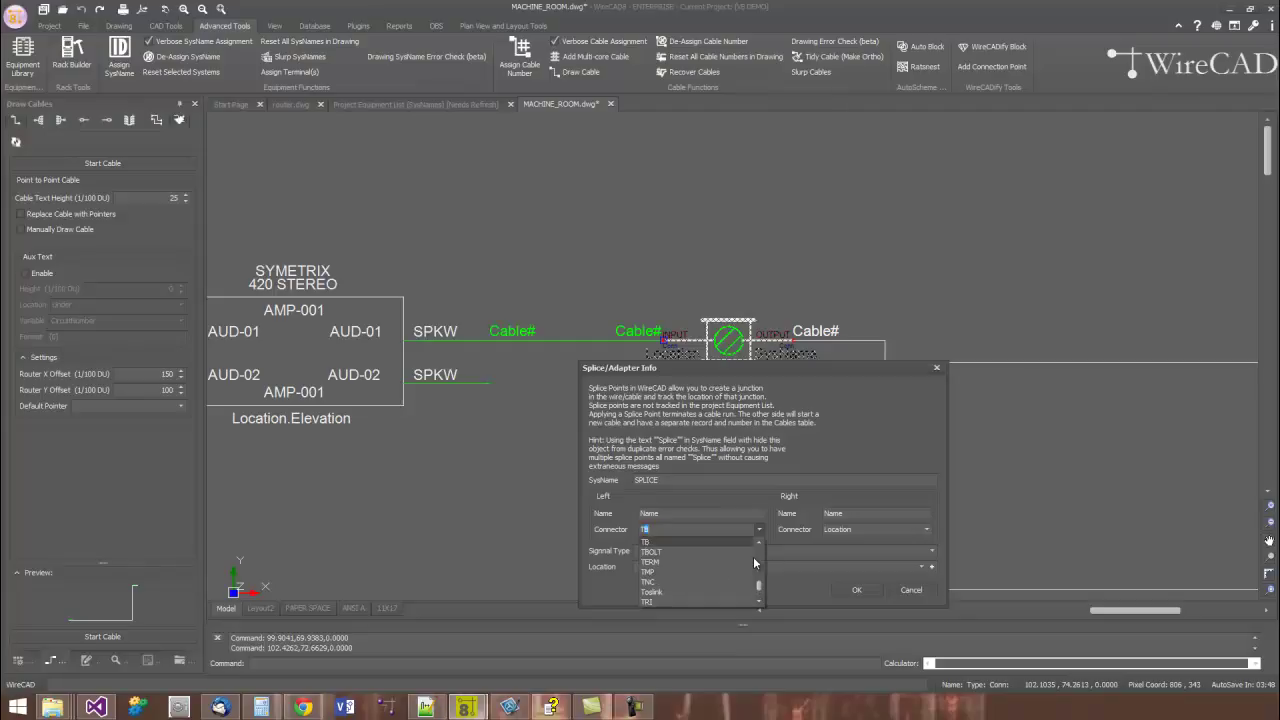
{"action": "left_click", "coordinate": [702, 563]}
{"action": "left_click", "coordinate": [857, 530]}
{"action": "type", "text": "TERM"}
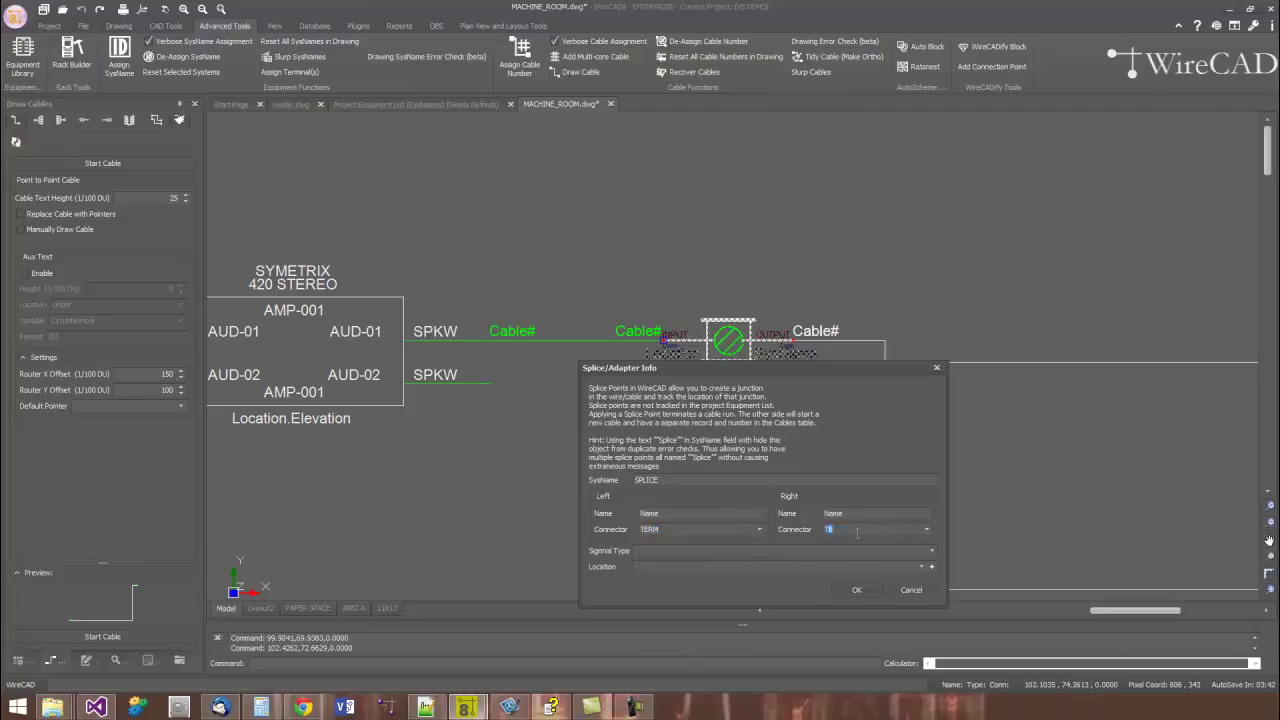
Set the splice's signal type to SPK and its location to CEILING, and accept the properties.
{"action": "left_click", "coordinate": [928, 550]}
{"action": "type", "text": "SPK"}
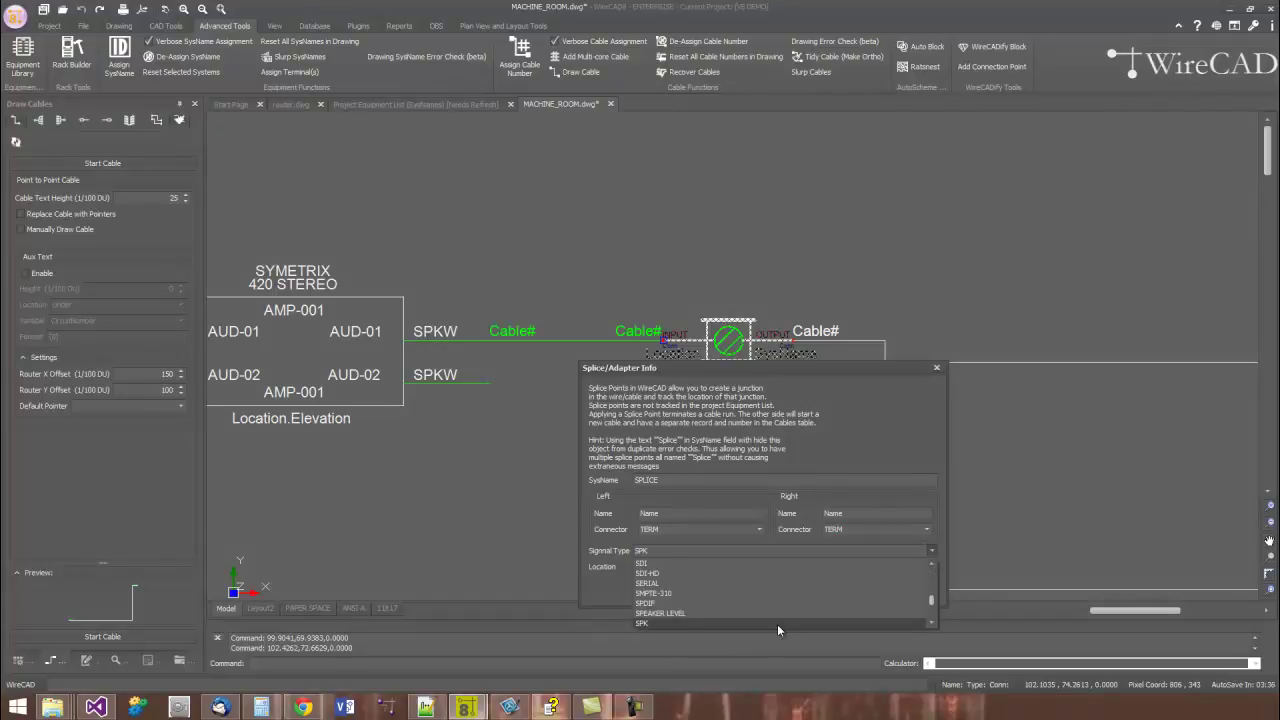
{"action": "left_click", "coordinate": [777, 623]}
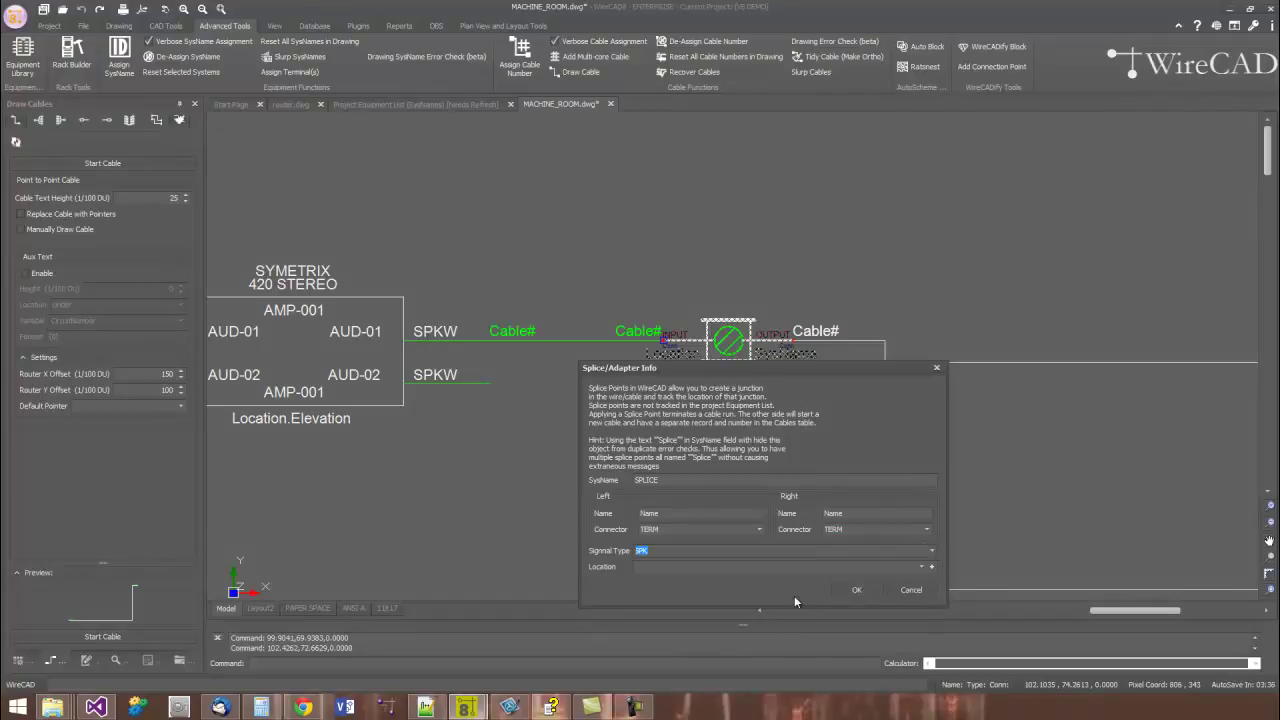
{"action": "left_click", "coordinate": [892, 567]}
{"action": "type", "text": "CEILING"}
{"action": "left_click", "coordinate": [856, 590]}
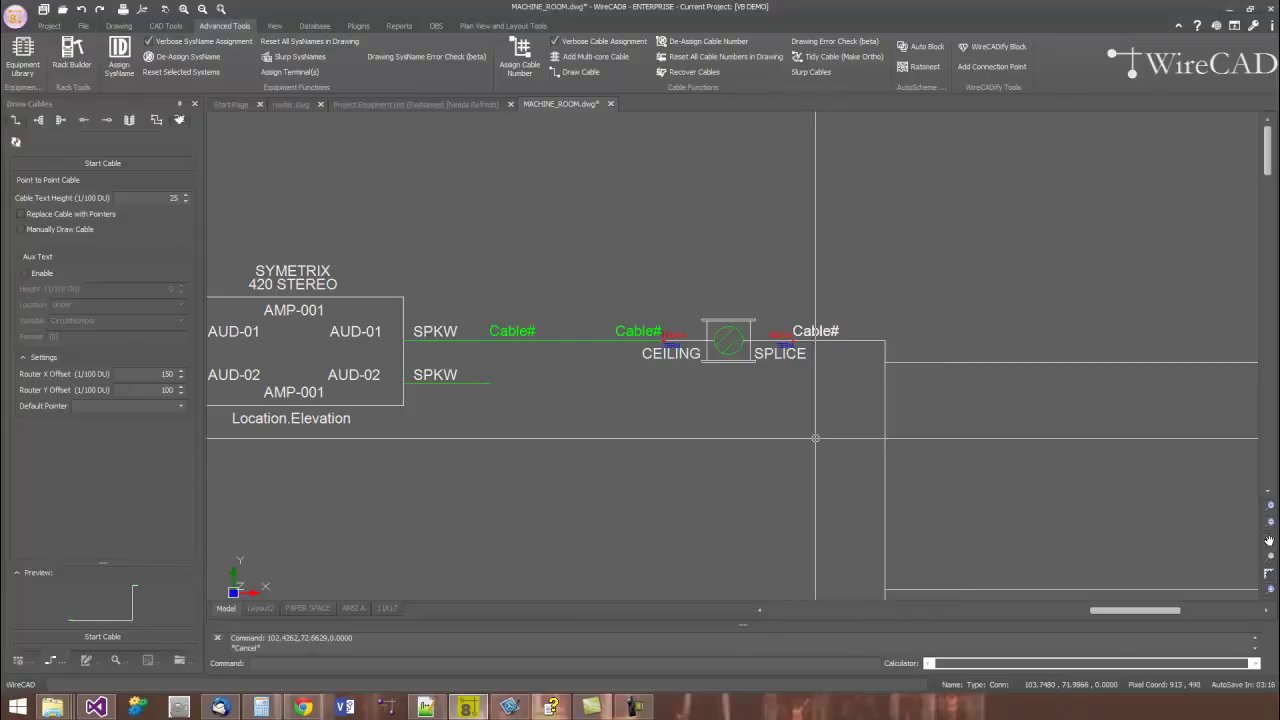
Assign cable number AA-1004- to the cable between AMP-001's AUD-01 output and the splice, accepting BELDEN 1801A with signal type AUD.
{"action": "mouse_move", "coordinate": [900, 436]}
{"action": "middle_mouse_down"}
{"action": "mouse_move", "coordinate": [872, 378]}
{"action": "mouse_move", "coordinate": [816, 383]}
{"action": "middle_mouse_up"}
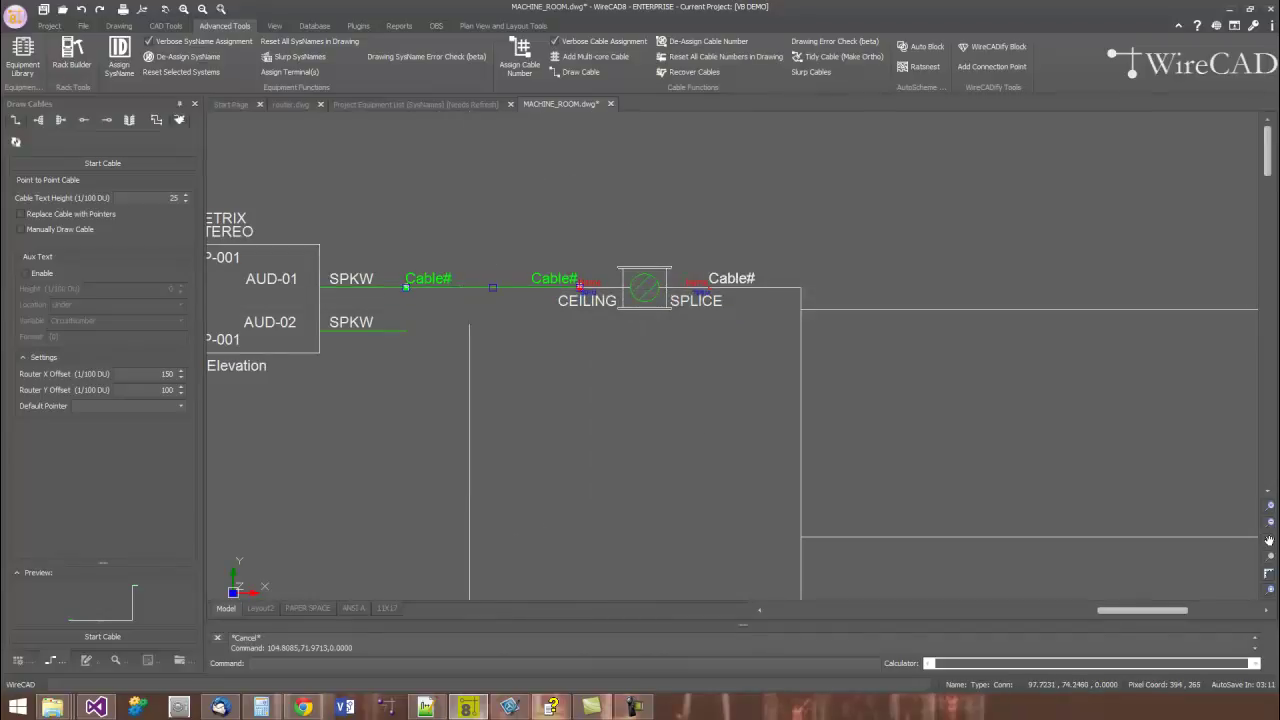
{"action": "double_click", "coordinate": [469, 288]}
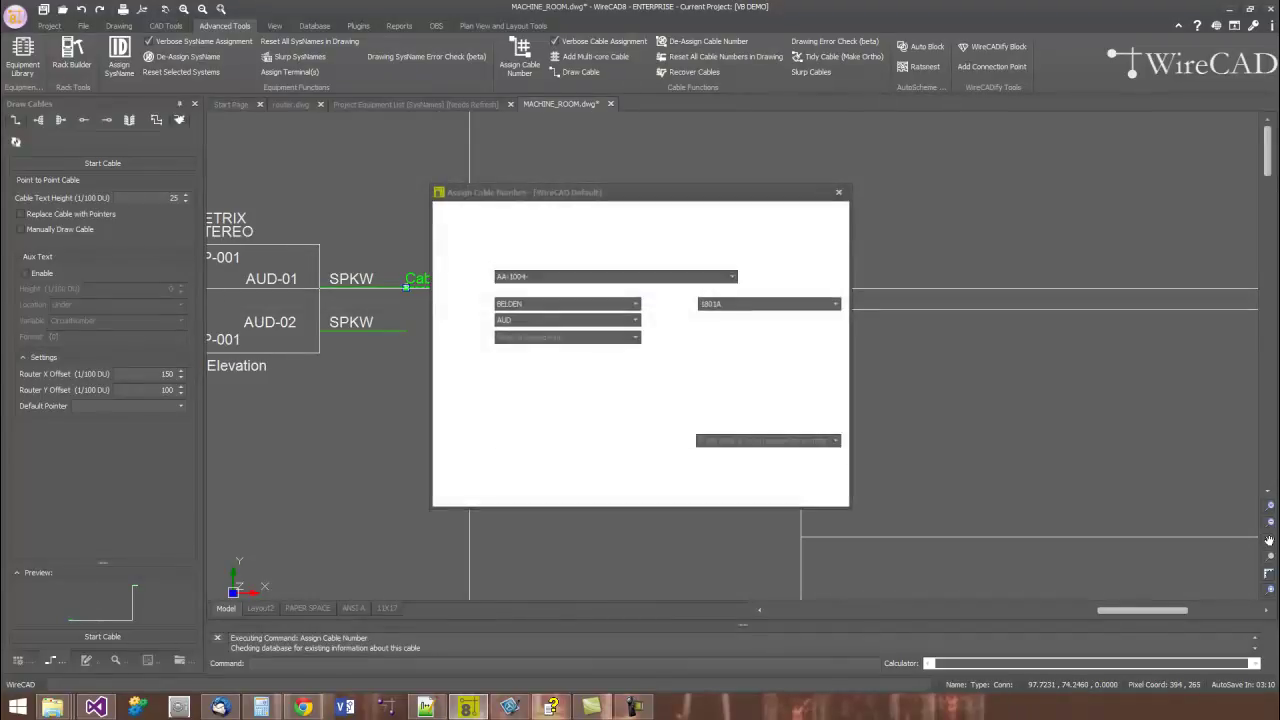
{"action": "left_click", "coordinate": [720, 491]}
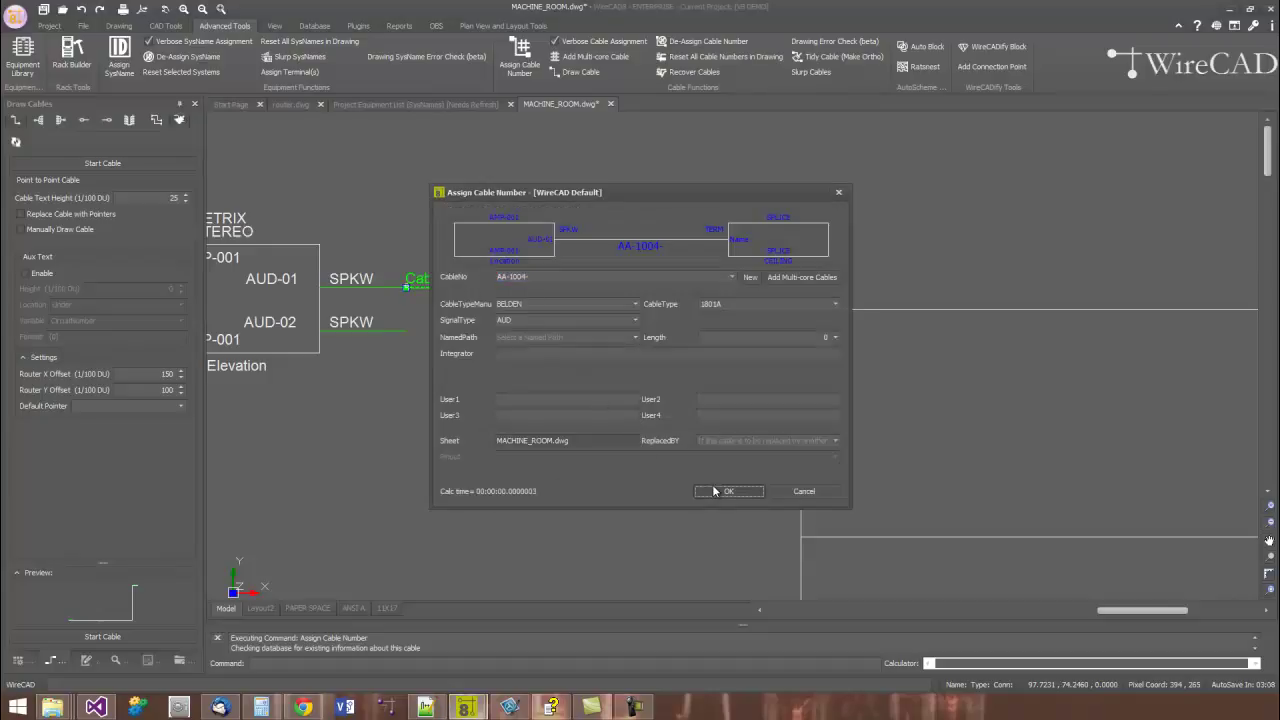
{"action": "key", "text": "Escape"}
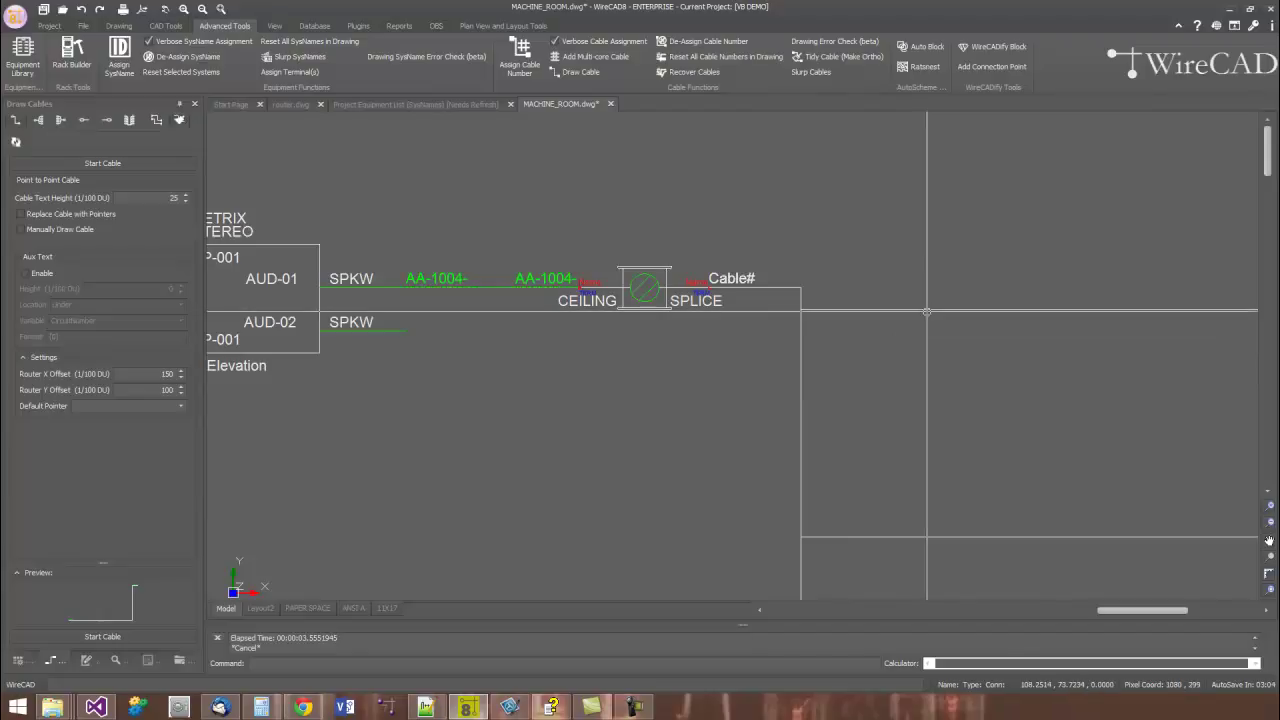
Assign cable number SPK-005- to the splice-to-SPK-001 cable, accepting MARSHALL 8112 with signal type SPK.
{"action": "key", "text": "Return"}
{"action": "left_click", "coordinate": [927, 310]}
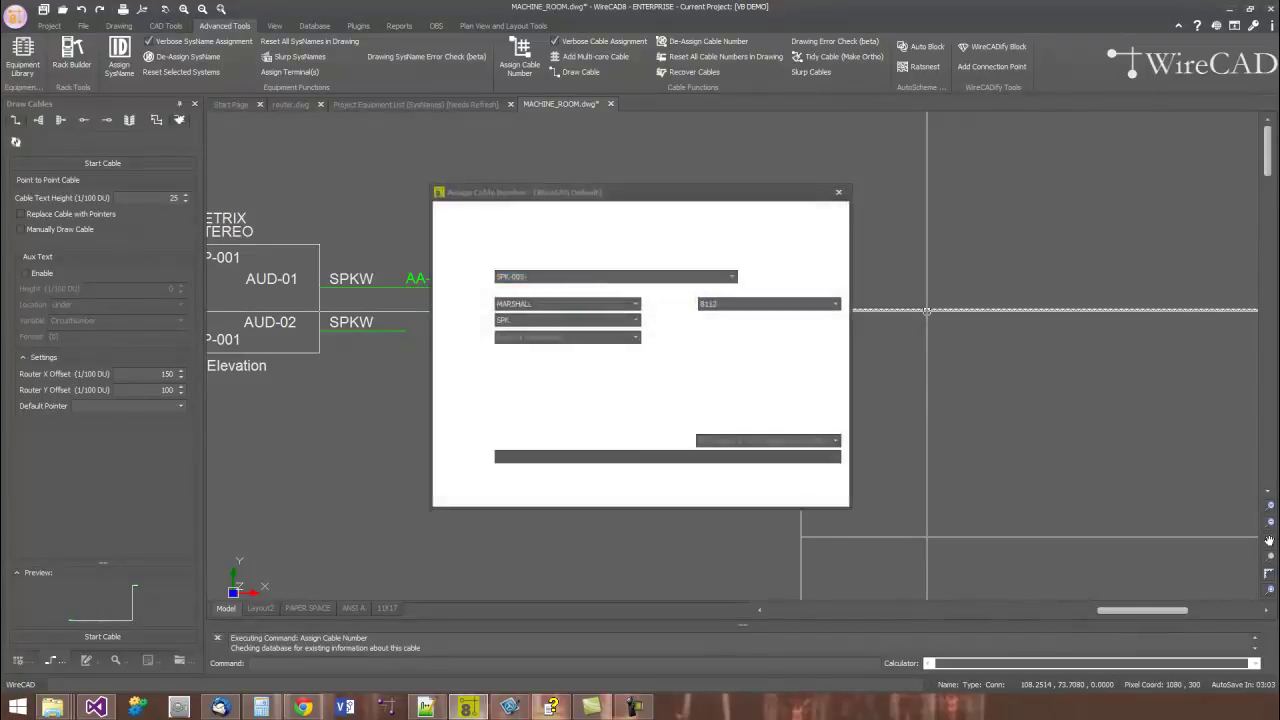
{"action": "left_click", "coordinate": [729, 490]}
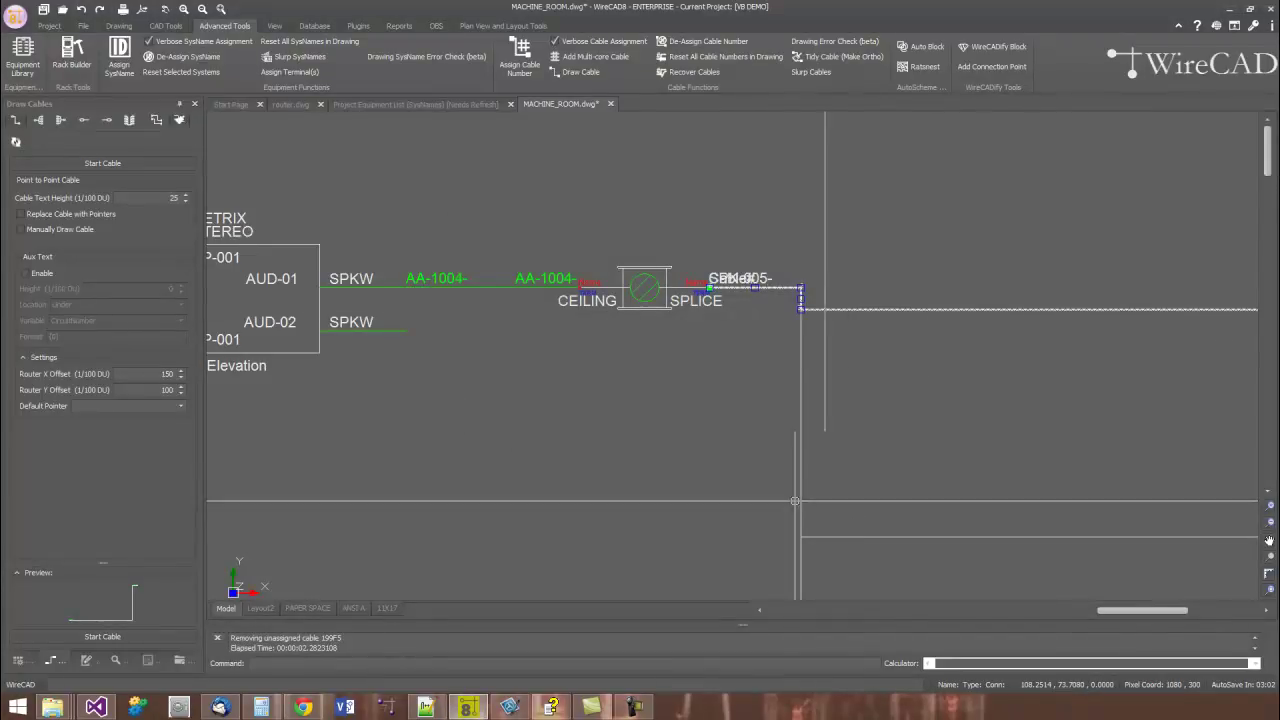
Assign cable number SPK-006- to the splice-to-SPK-002 cable, accepting MARSHALL 8112 with signal type SPK.
{"action": "key", "text": "Return"}
{"action": "left_click", "coordinate": [924, 537]}
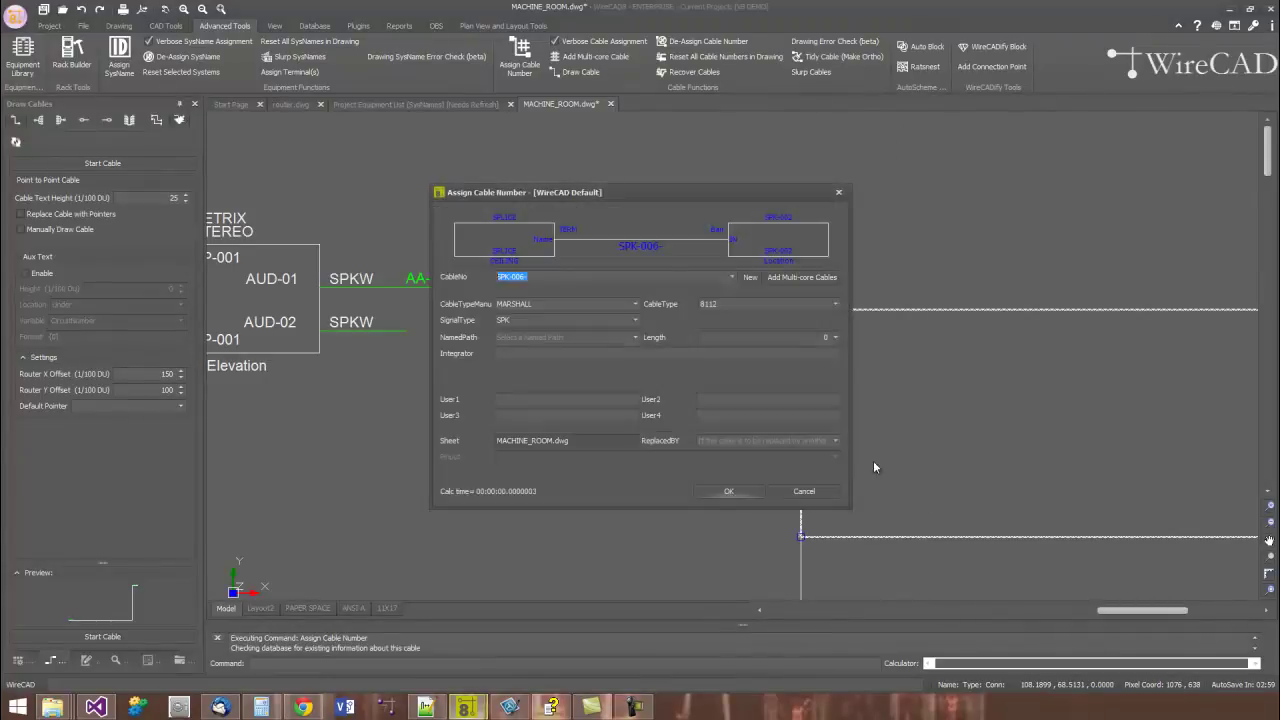
{"action": "left_click", "coordinate": [731, 490]}
Assign cable number SPK-007- to the splice-to-SPK-003 cable, accepting MARSHALL 8112 with signal type SPK.
{"action": "mouse_move", "coordinate": [926, 469]}
{"action": "middle_mouse_down"}
{"action": "mouse_move", "coordinate": [903, 289]}
{"action": "mouse_move", "coordinate": [803, 171]}
{"action": "middle_mouse_up"}
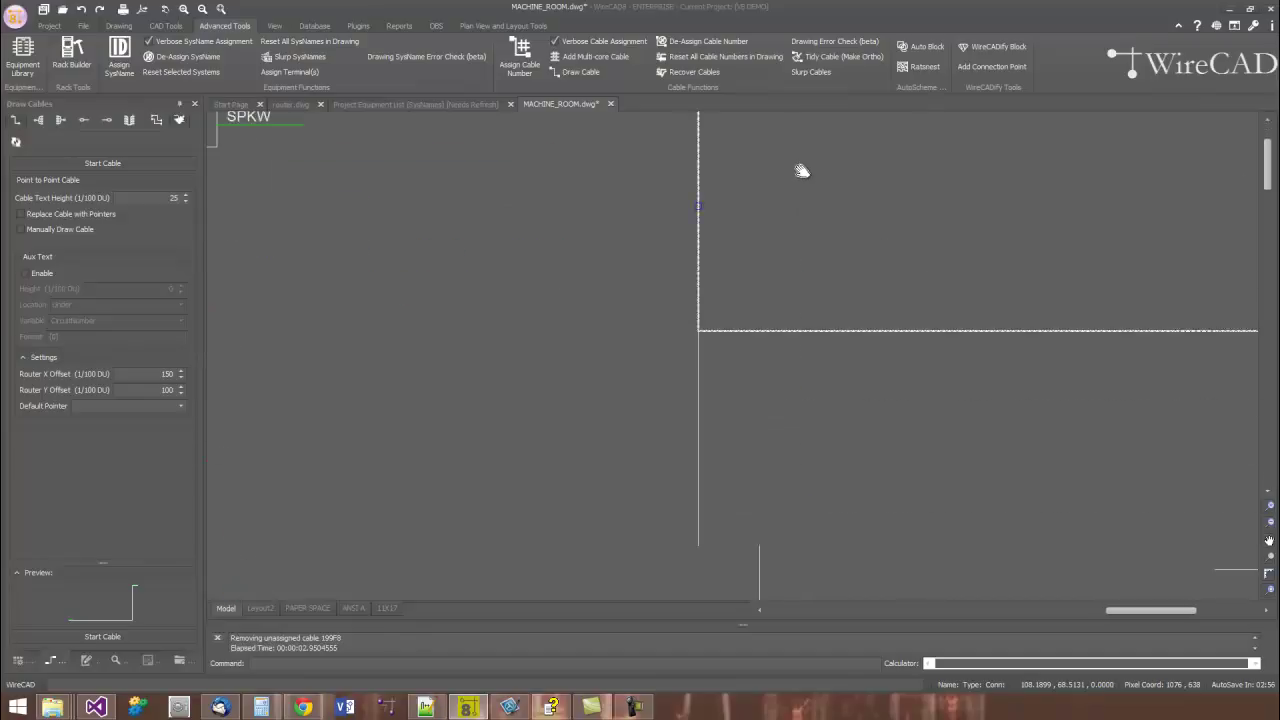
{"action": "key", "text": "Return"}
{"action": "left_click", "coordinate": [823, 553]}
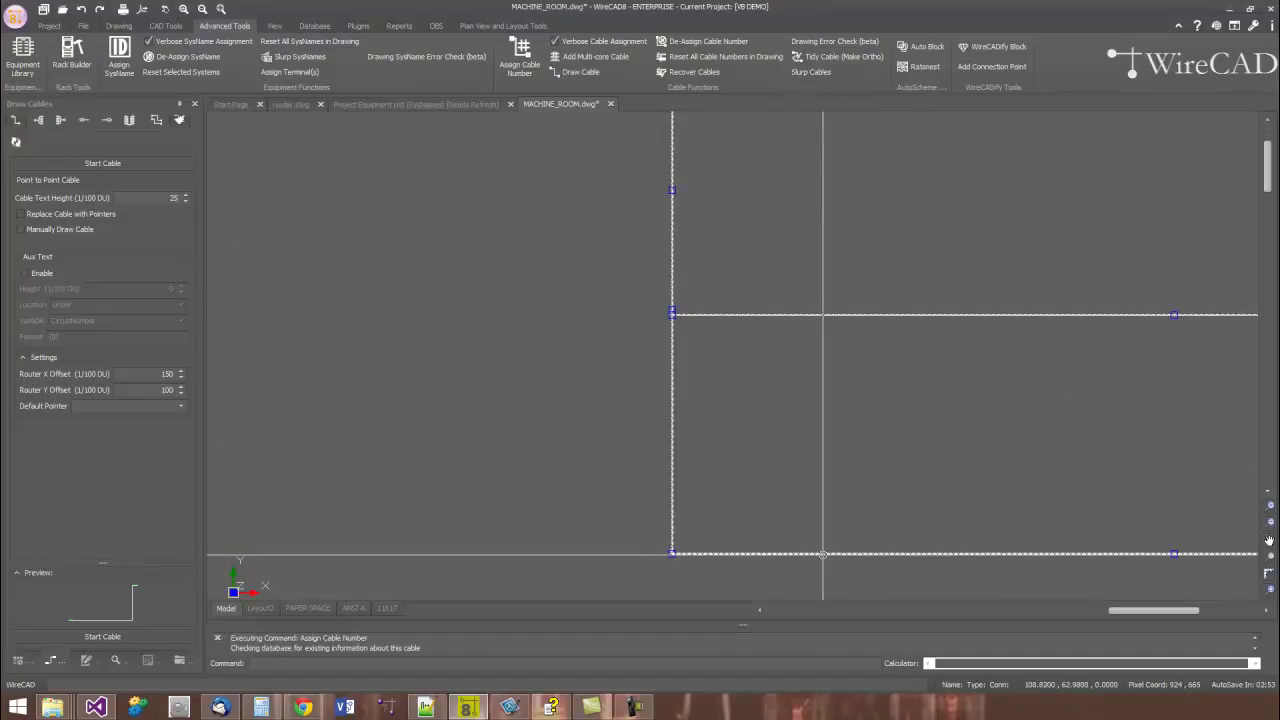
{"action": "left_click", "coordinate": [731, 491]}
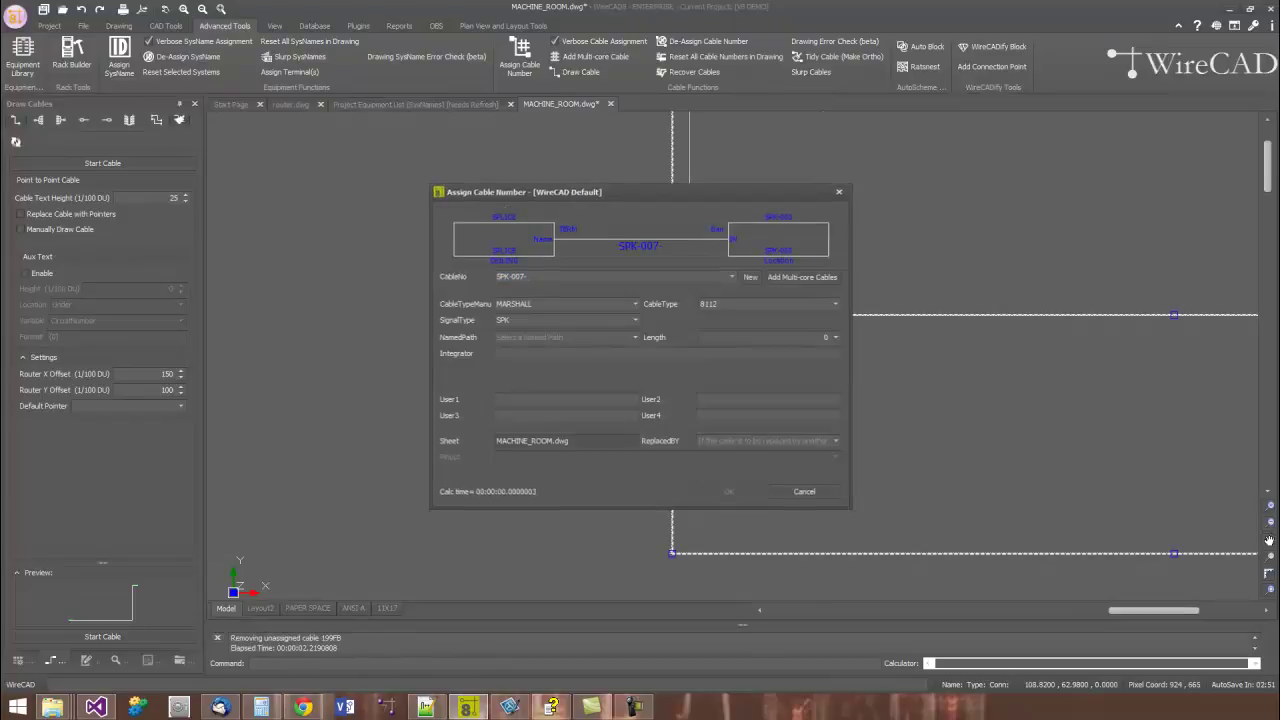
Erase the leftover Cable# placeholder texts overlapping the SPK-007- label at the splice's output.
{"action": "scroll", "coordinate": [719, 298], "scroll_direction": "up", "scroll_amount": 6}
{"action": "scroll", "coordinate": [719, 298], "scroll_direction": "up", "scroll_amount": 4}
{"action": "left_click", "coordinate": [705, 240]}
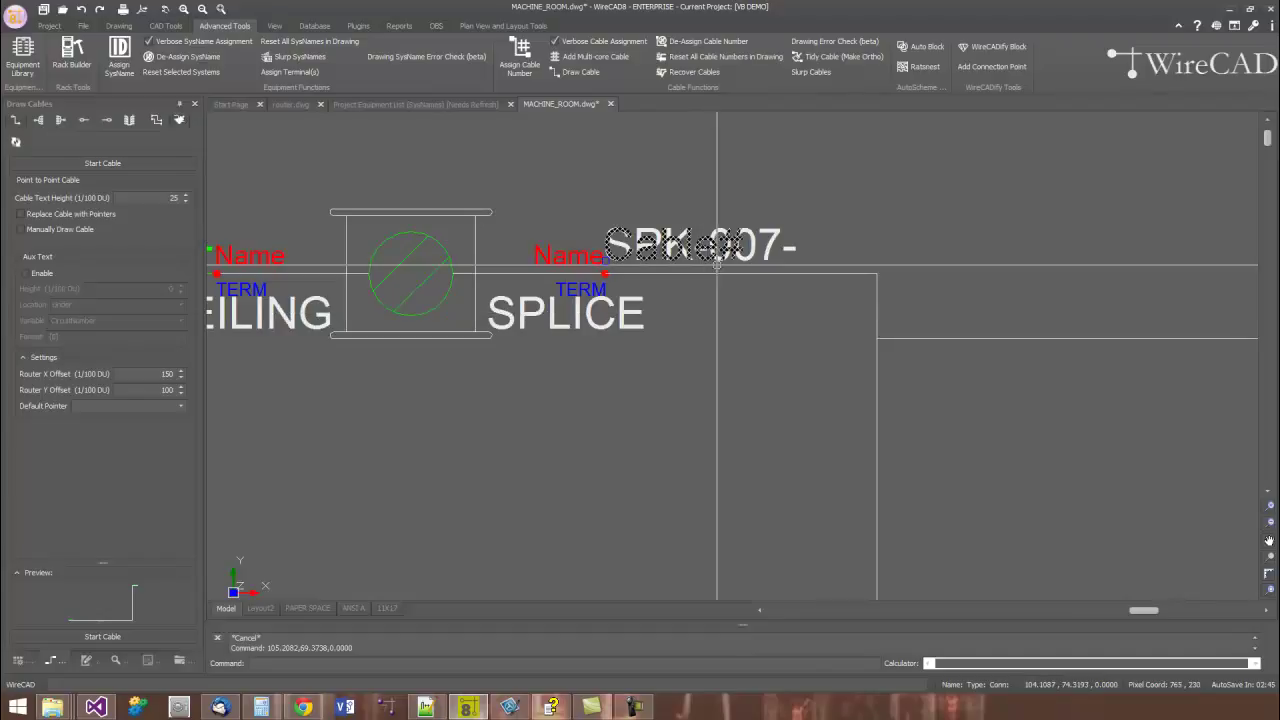
{"action": "key", "text": "Delete"}
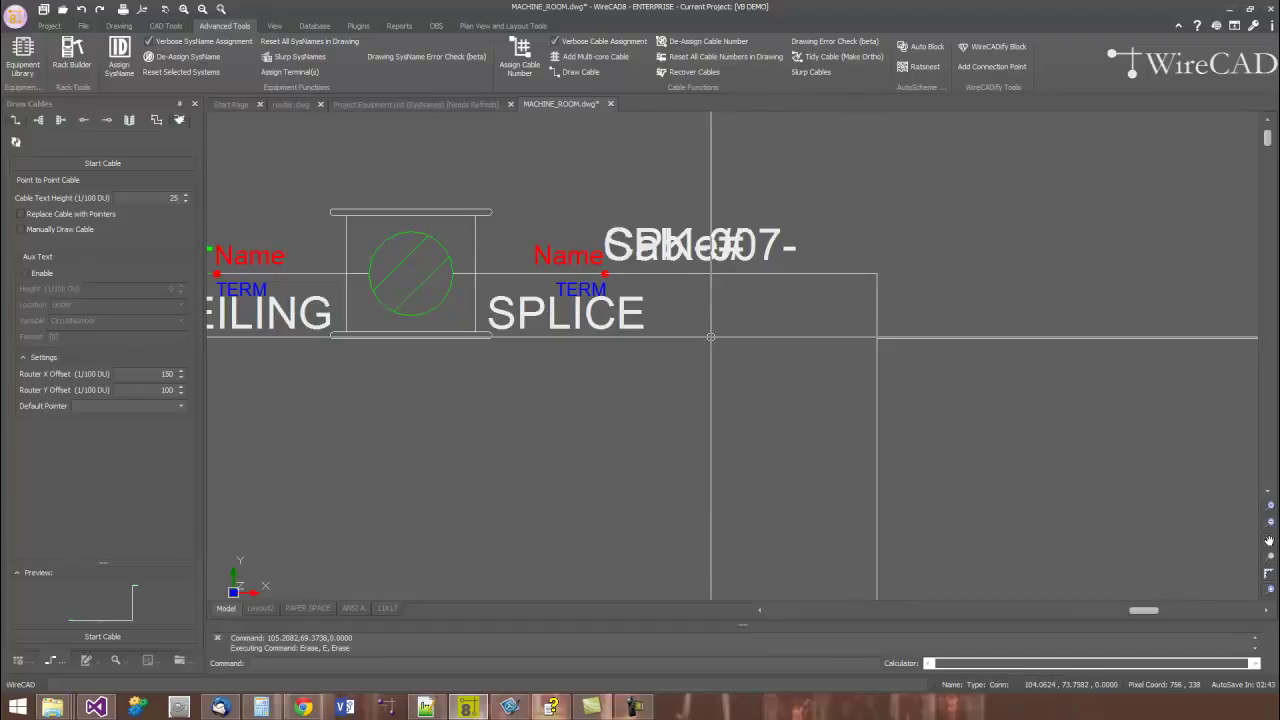
{"action": "left_click", "coordinate": [730, 247]}
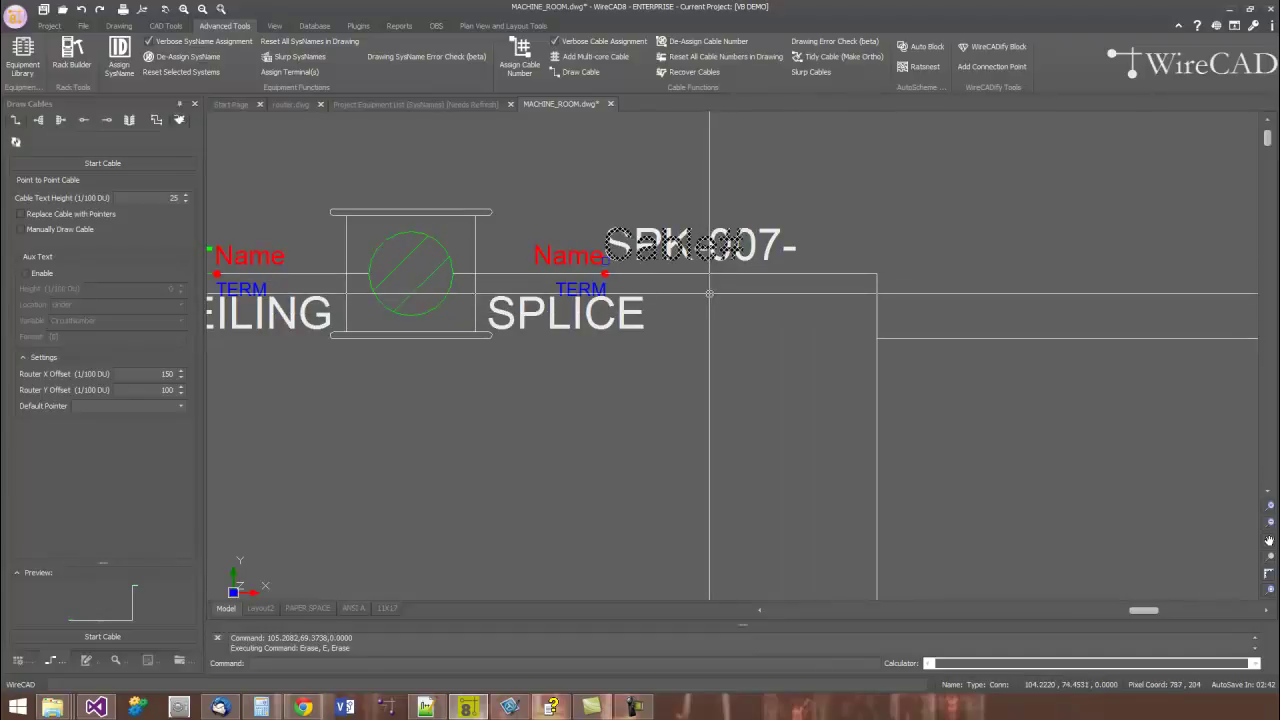
{"action": "key", "text": "Delete"}
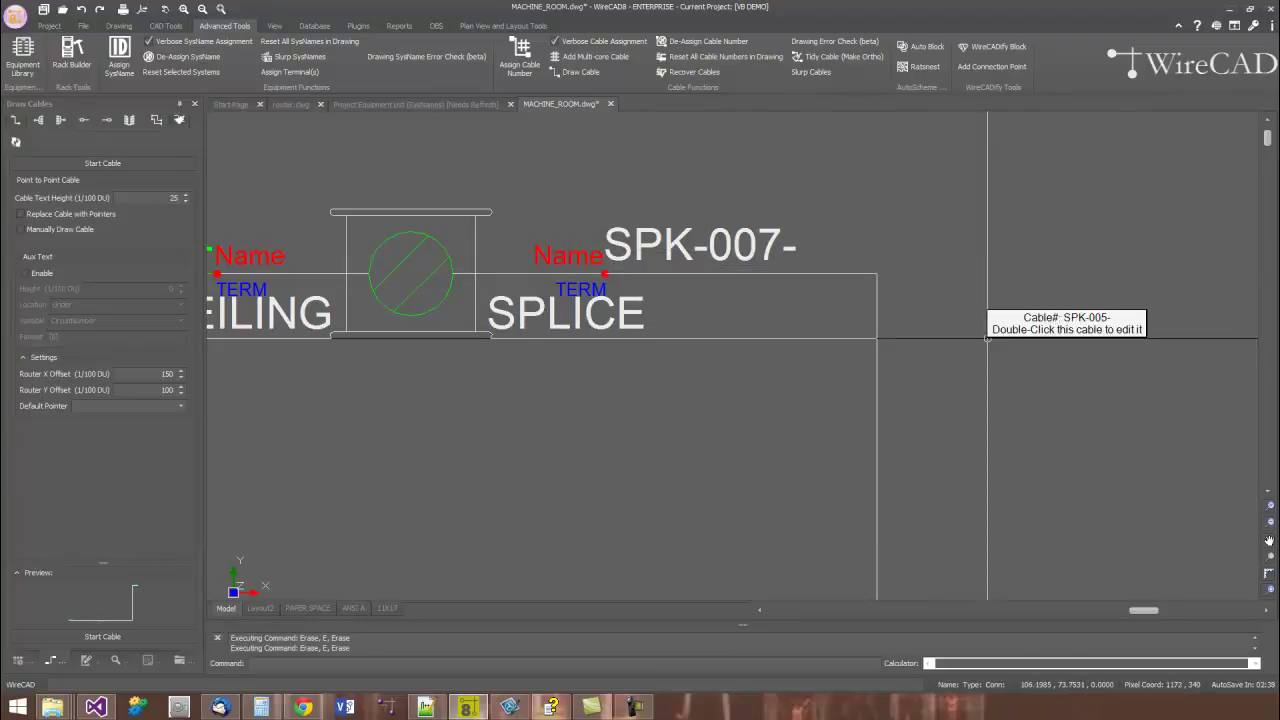
Change the cable number text at the splice's output to SPK-005-007.
{"action": "double_click", "coordinate": [753, 245]}
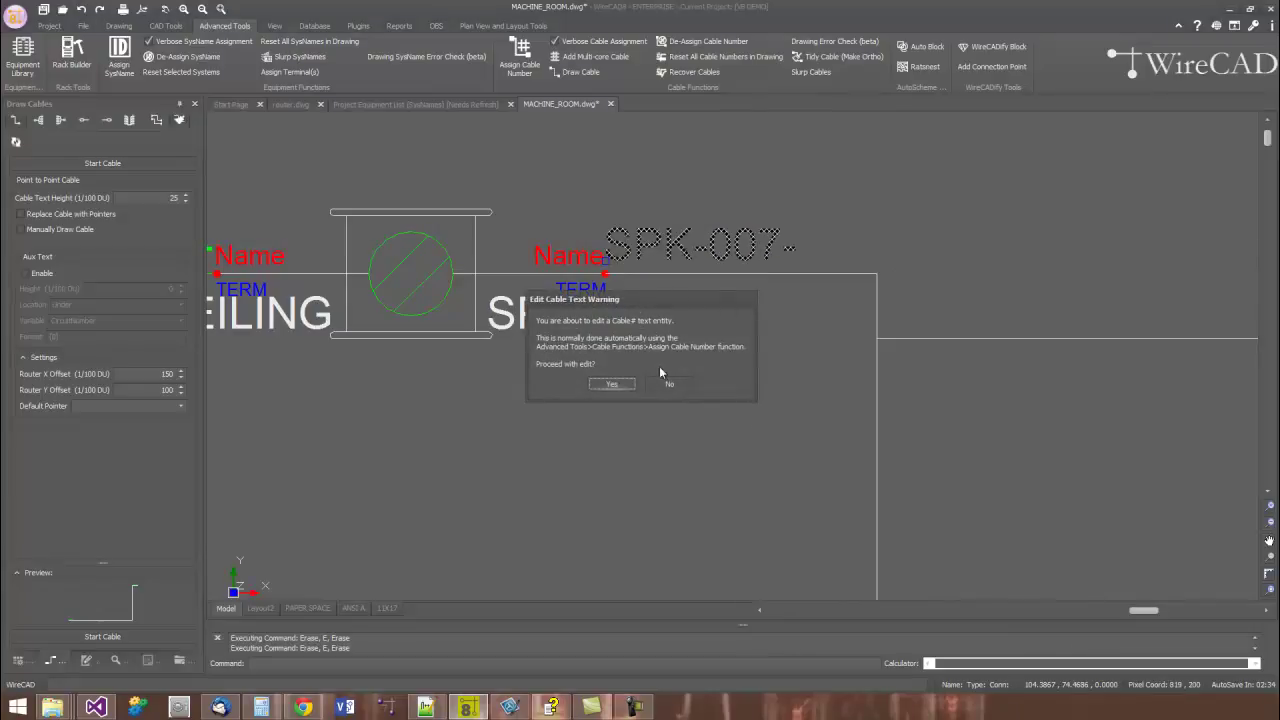
{"action": "left_click", "coordinate": [611, 384]}
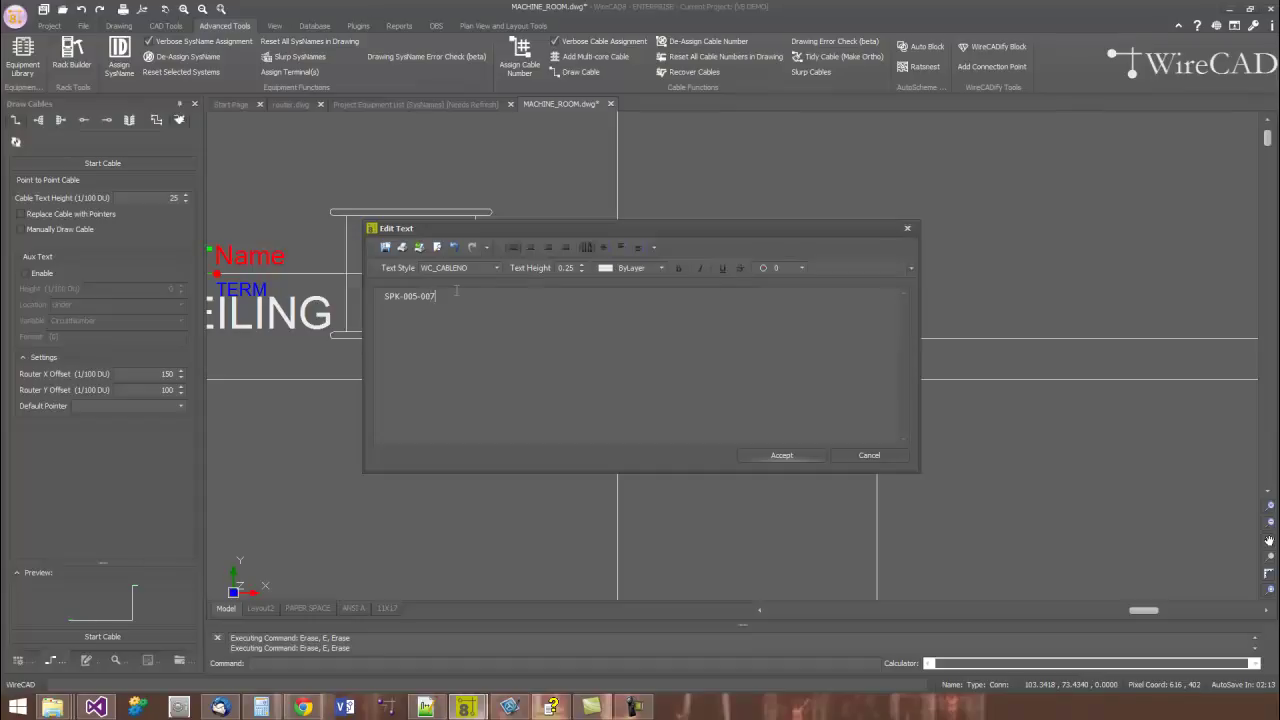
{"action": "left_click", "coordinate": [752, 455]}
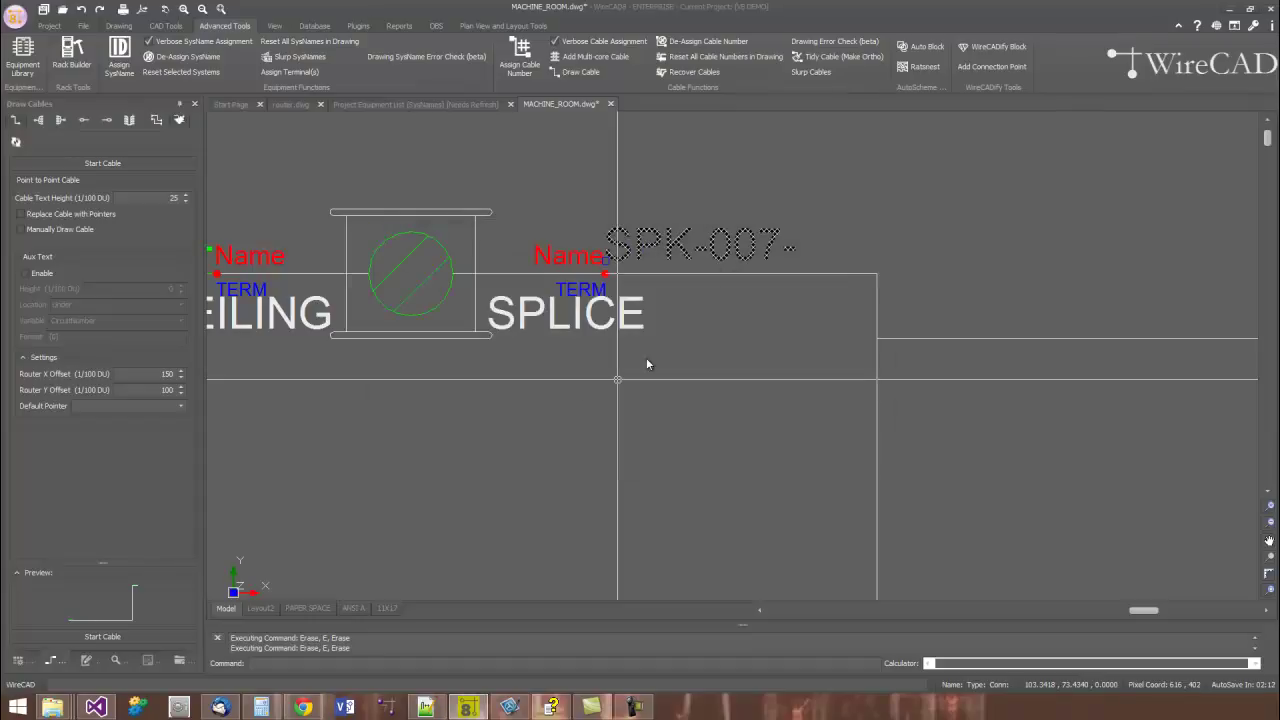
Place a righthand_rect_1_nosys_d adapter at the end of AMP-001's AUD-02 speaker output.
{"action": "scroll", "coordinate": [686, 318], "scroll_direction": "down", "scroll_amount": 5}
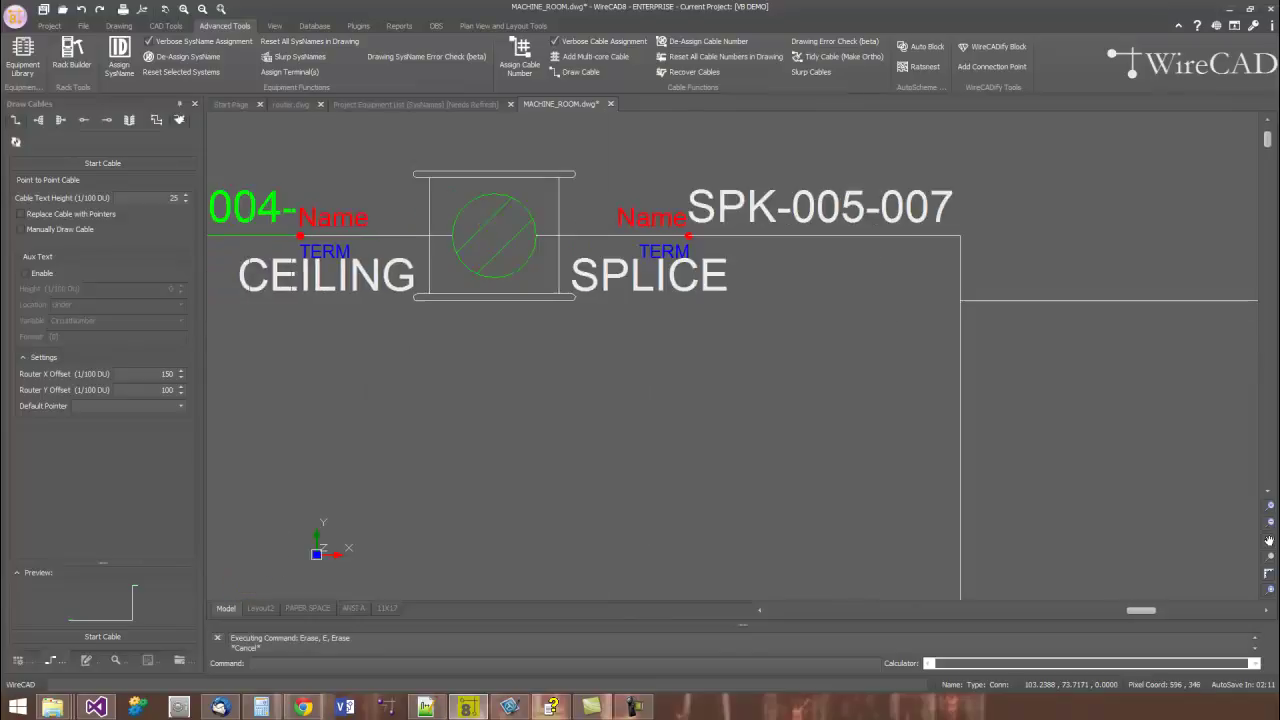
{"action": "scroll", "coordinate": [686, 318], "scroll_direction": "down", "scroll_amount": 5}
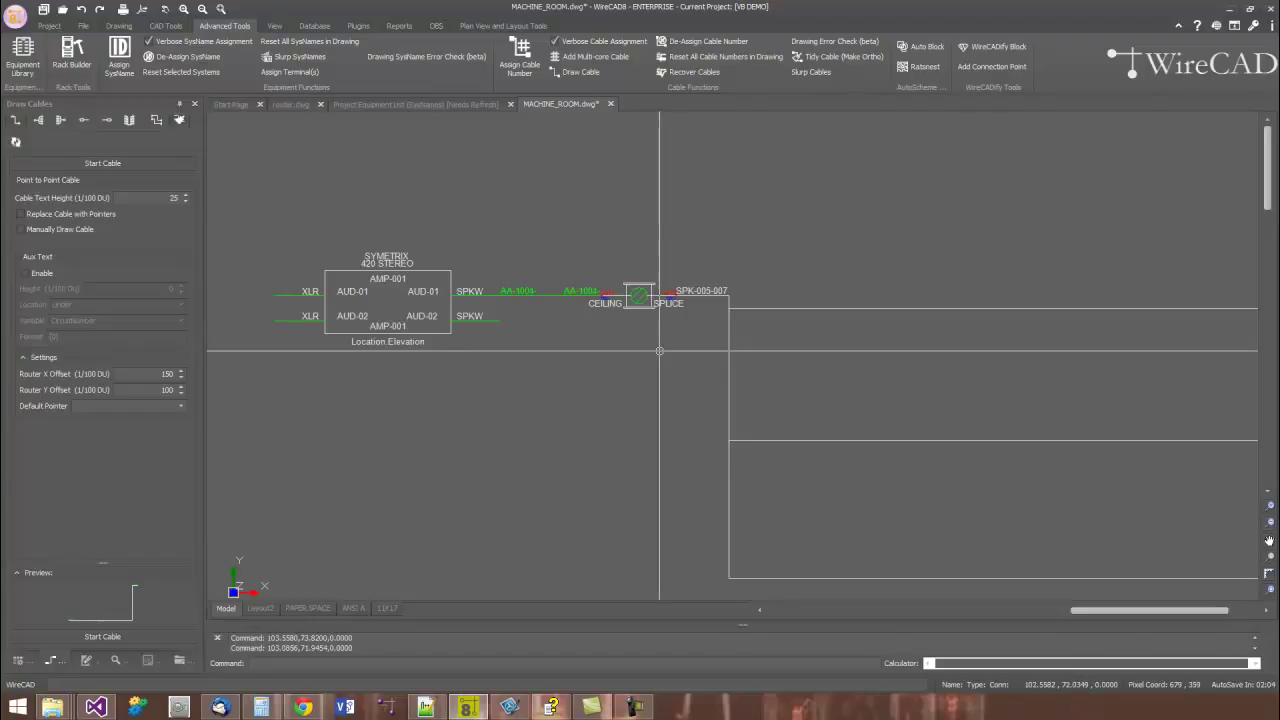
{"action": "left_click", "coordinate": [309, 257]}
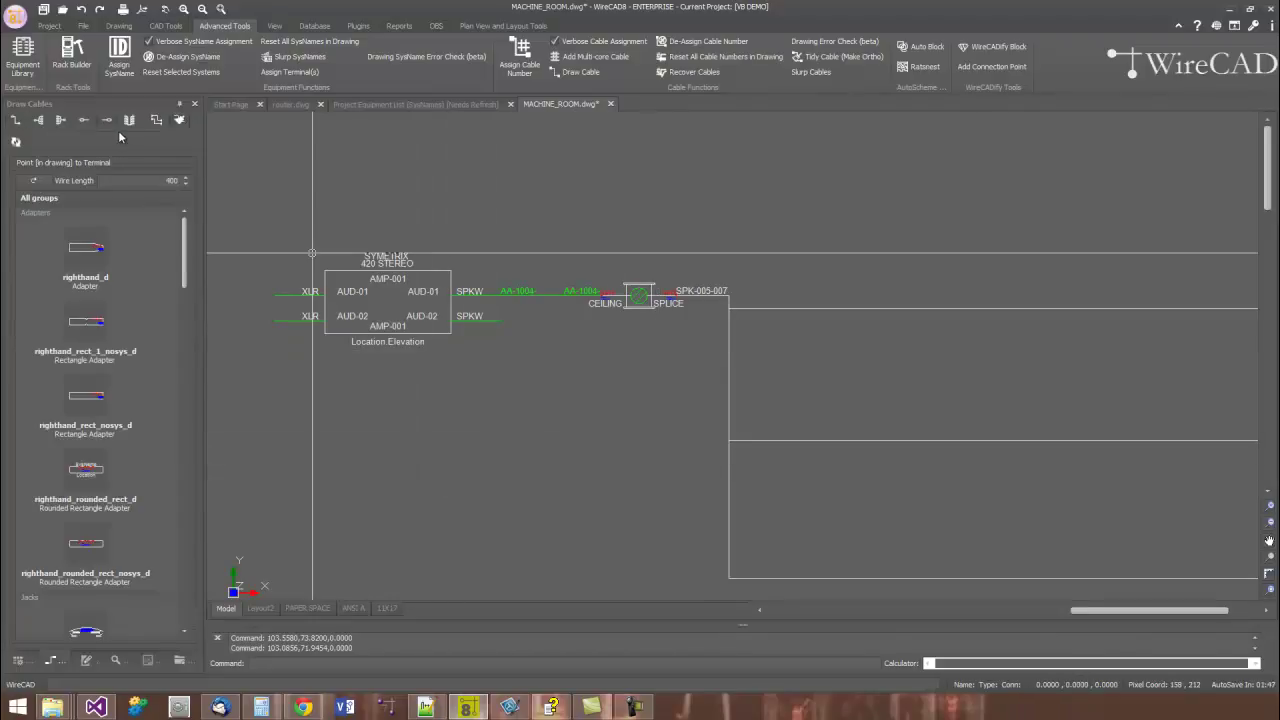
{"action": "left_click", "coordinate": [469, 293]}
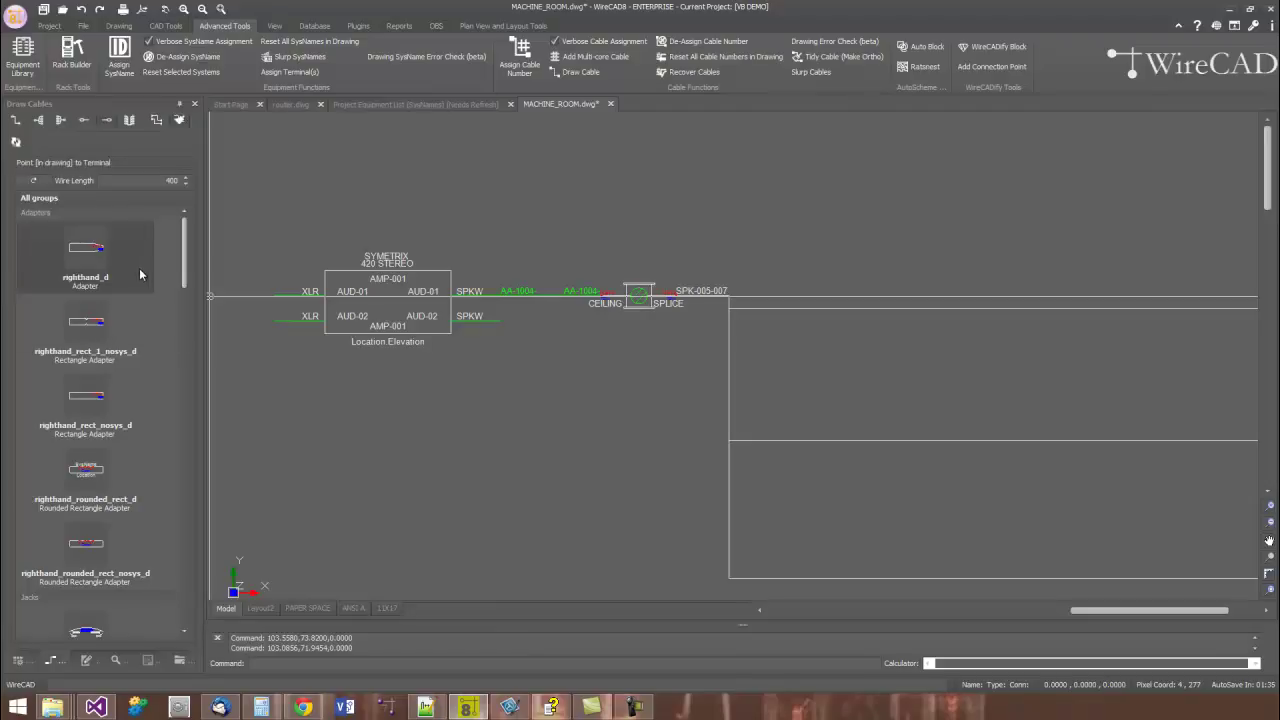
{"action": "left_click_drag", "start_coordinate": [184, 258], "coordinate": [184, 268]}
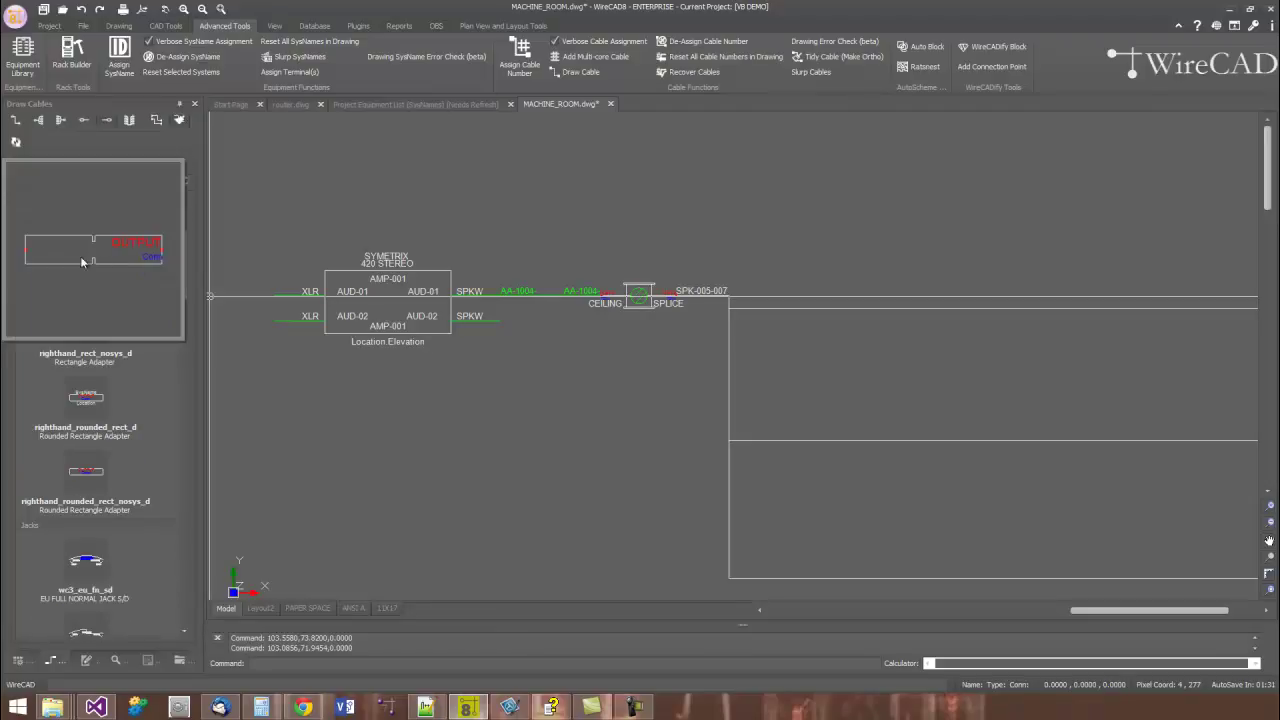
{"action": "left_click", "coordinate": [63, 248]}
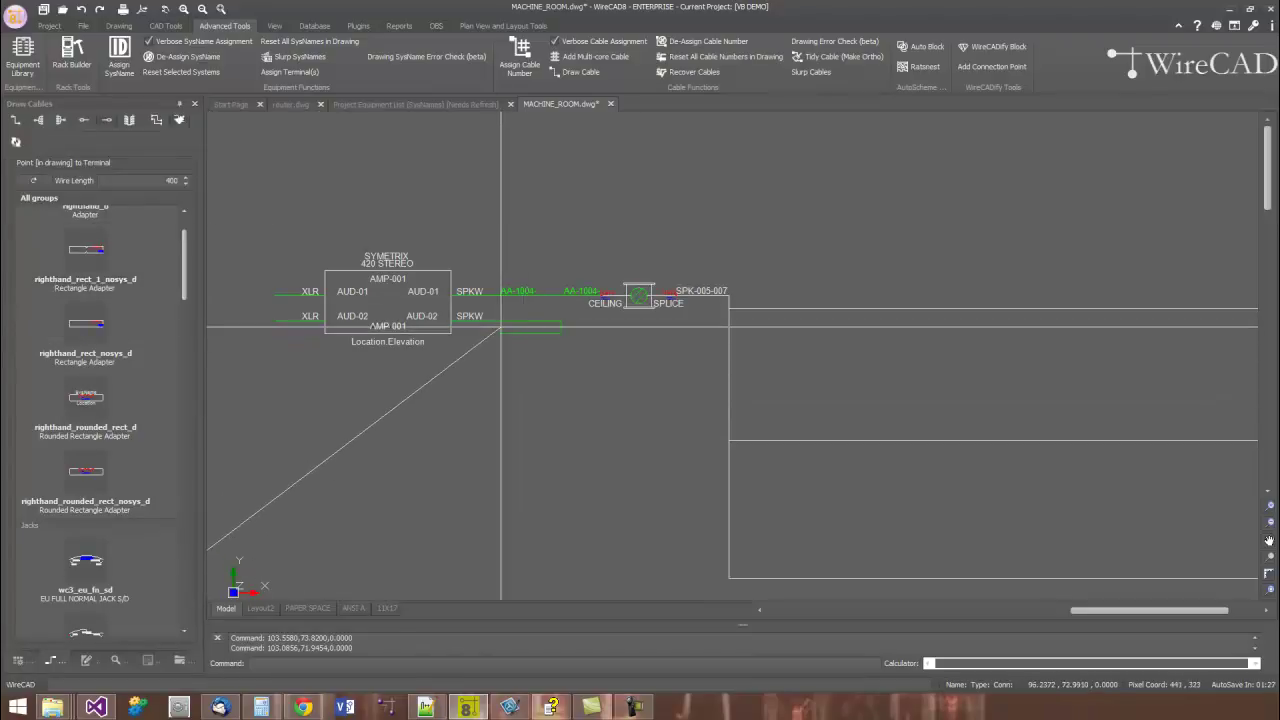
{"action": "left_click", "coordinate": [501, 321]}
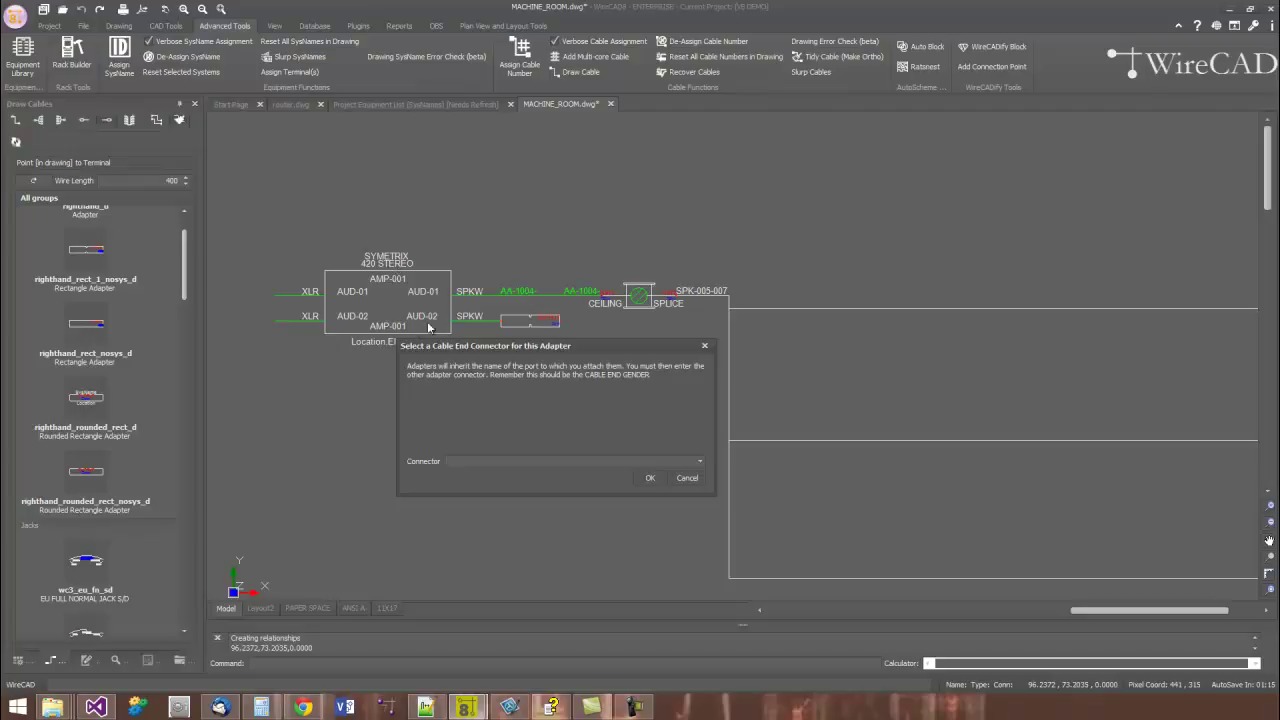
Choose PD as the cable end connector for the adapter on AMP-001's AUD-02 output.
{"action": "left_click", "coordinate": [700, 462]}
{"action": "left_click_drag", "start_coordinate": [700, 488], "coordinate": [700, 524]}
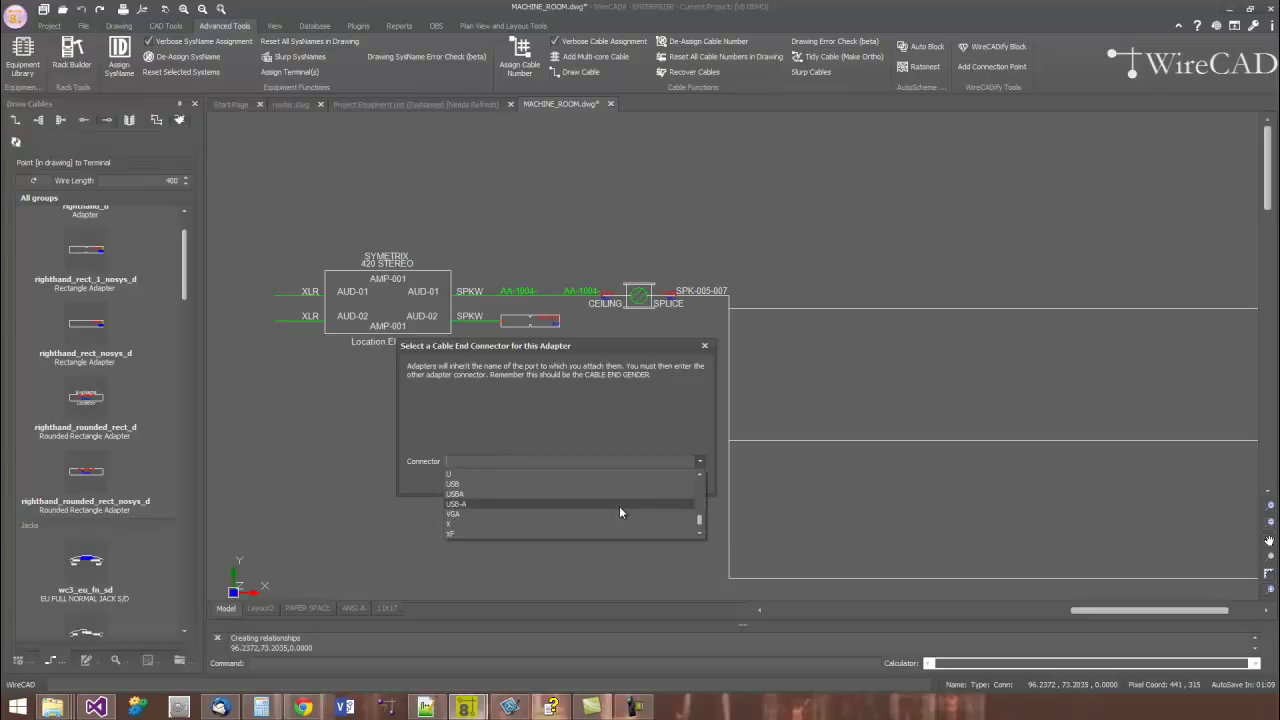
{"action": "scroll", "coordinate": [703, 494], "scroll_direction": "up", "scroll_amount": 5}
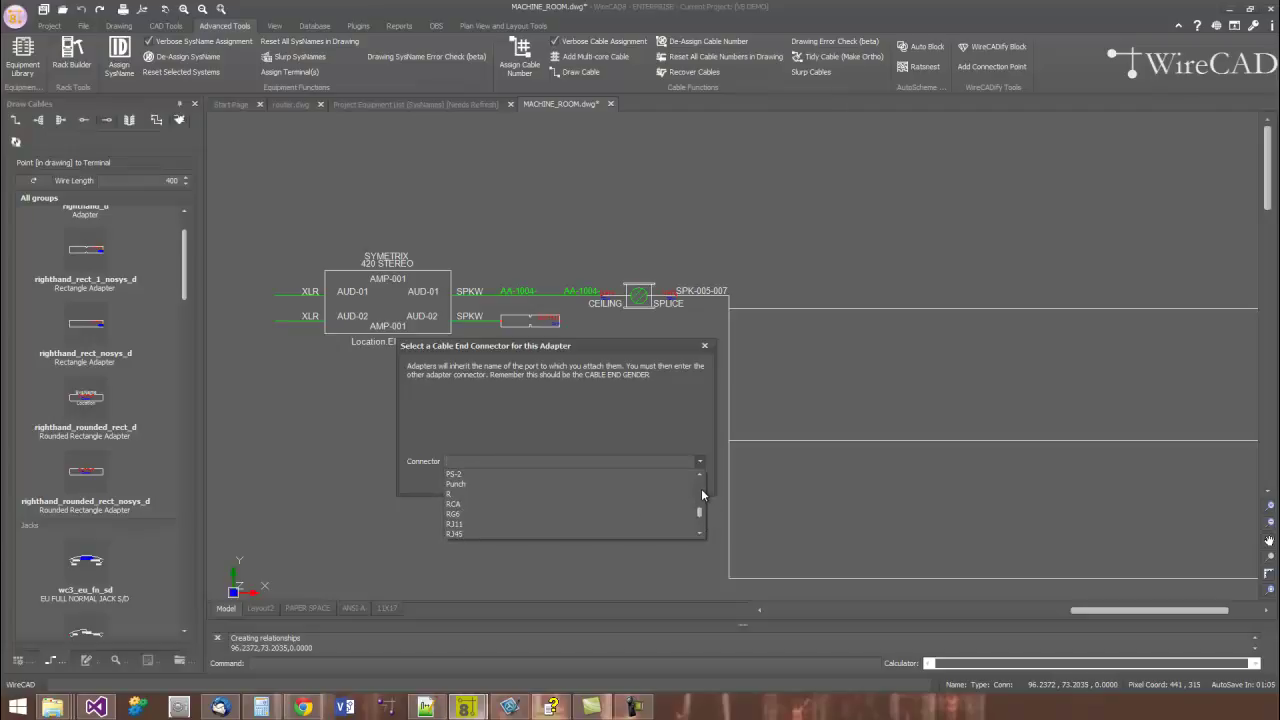
{"action": "scroll", "coordinate": [701, 518], "scroll_direction": "up", "scroll_amount": 2}
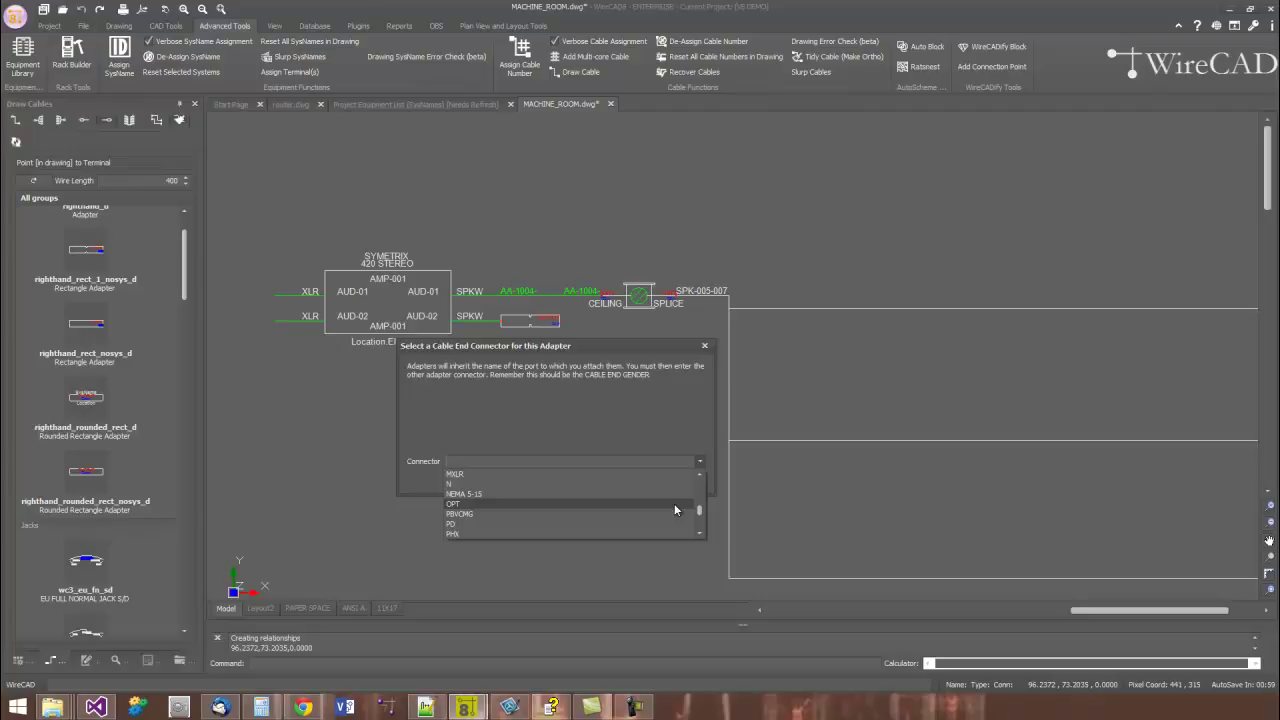
{"action": "left_click", "coordinate": [667, 522]}
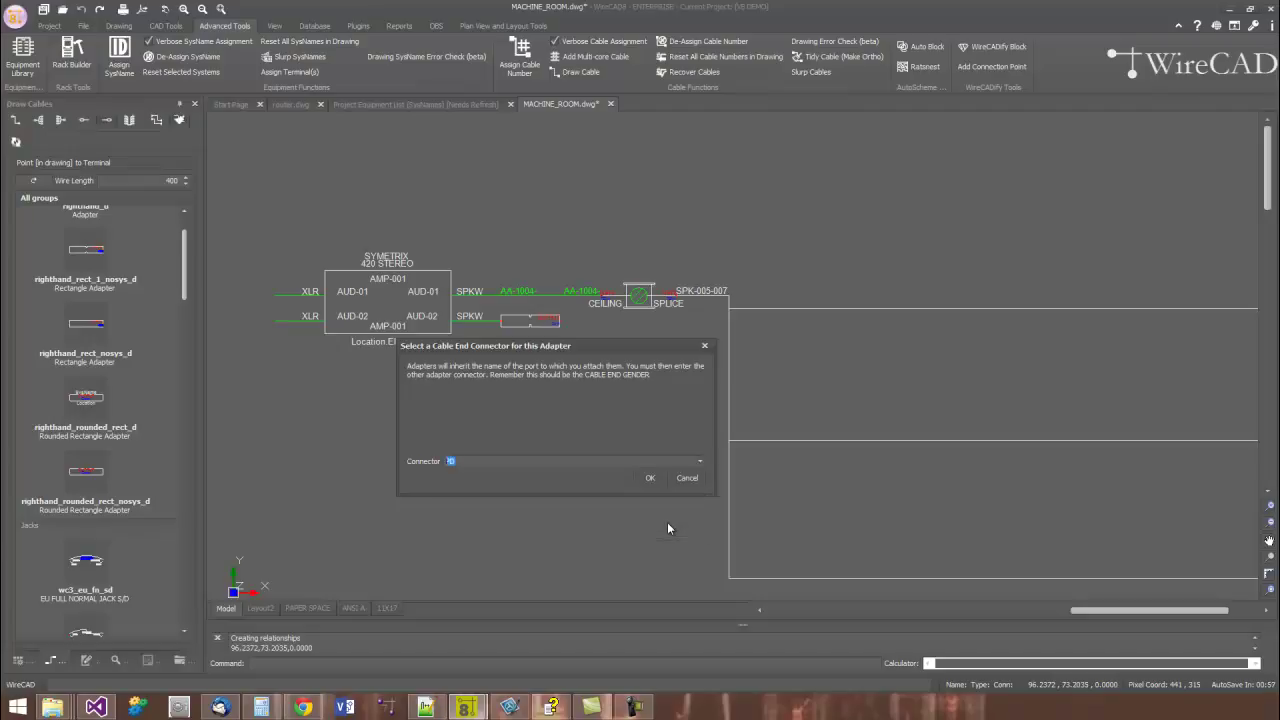
{"action": "left_click", "coordinate": [660, 477]}
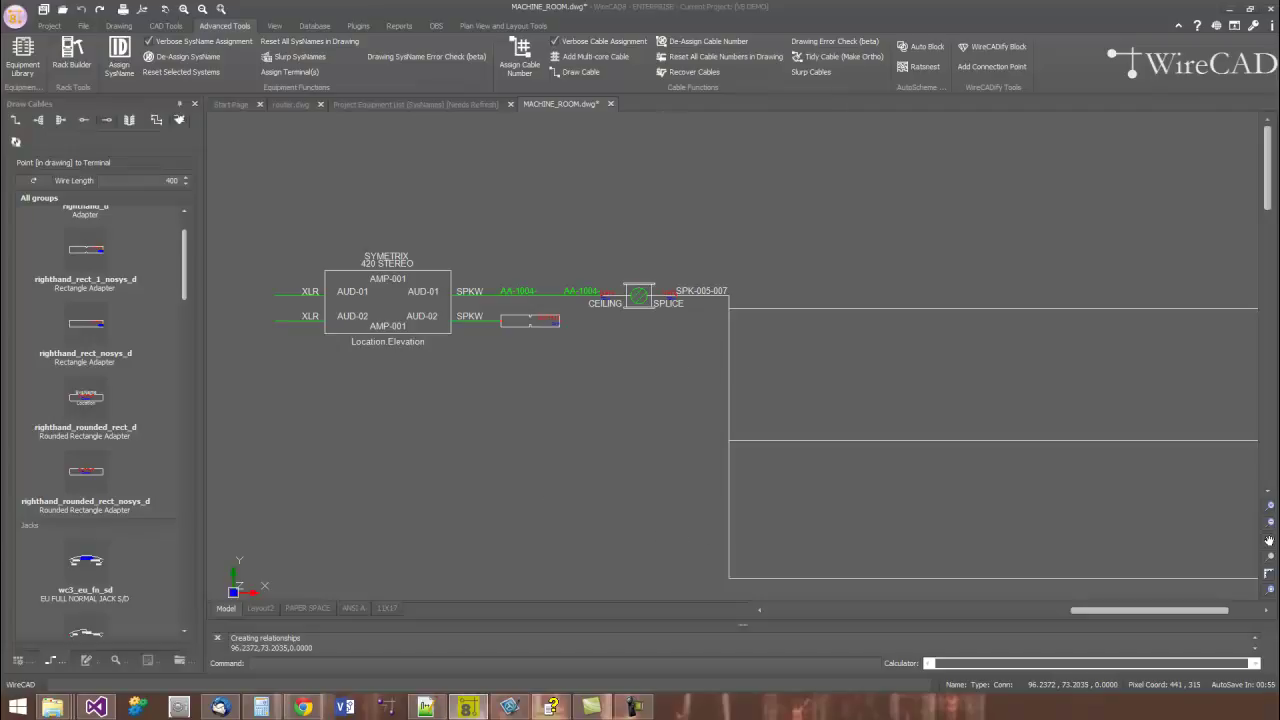
Draw a point-to-point cable from the adapter's output to the fourth speaker's IN port below the SPK-007- cable.
{"action": "scroll", "coordinate": [526, 337], "scroll_direction": "up", "scroll_amount": 3}
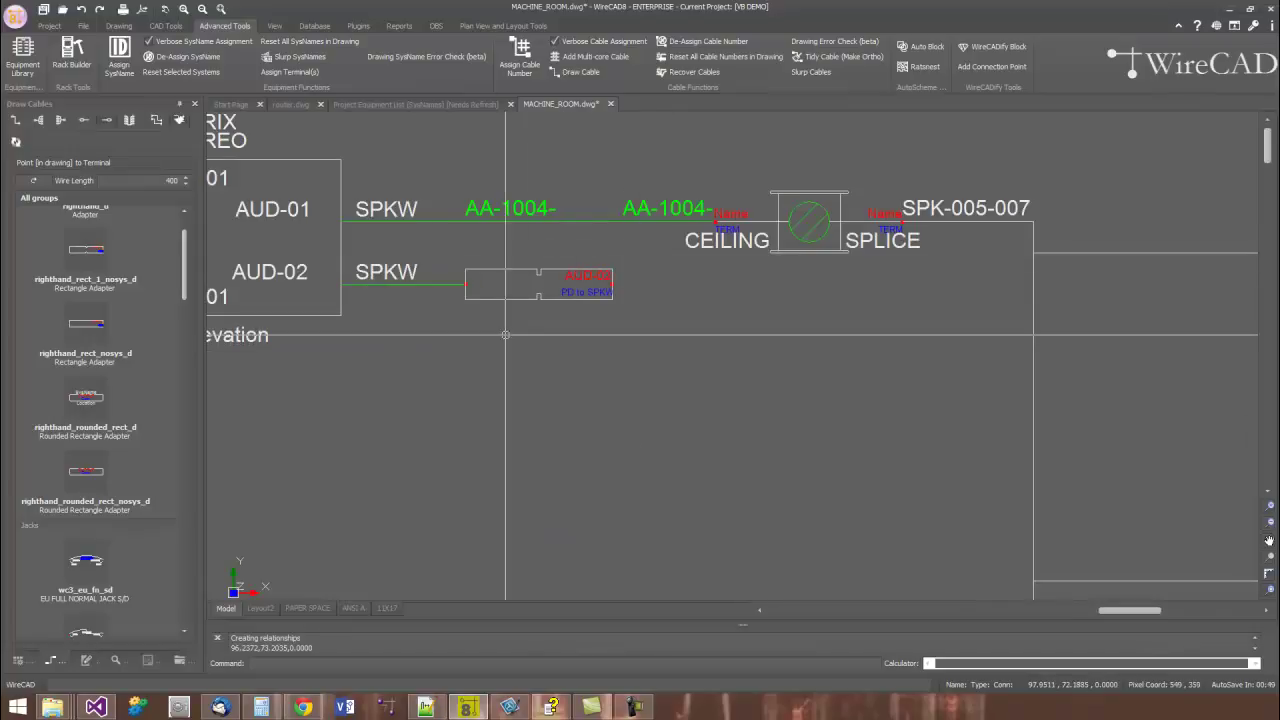
{"action": "scroll", "coordinate": [491, 308], "scroll_direction": "up", "scroll_amount": 2}
{"action": "scroll", "coordinate": [749, 434], "scroll_direction": "down", "scroll_amount": 3}
{"action": "mouse_move", "coordinate": [749, 434]}
{"action": "middle_mouse_down"}
{"action": "mouse_move", "coordinate": [617, 294]}
{"action": "mouse_move", "coordinate": [500, 262]}
{"action": "middle_mouse_up"}
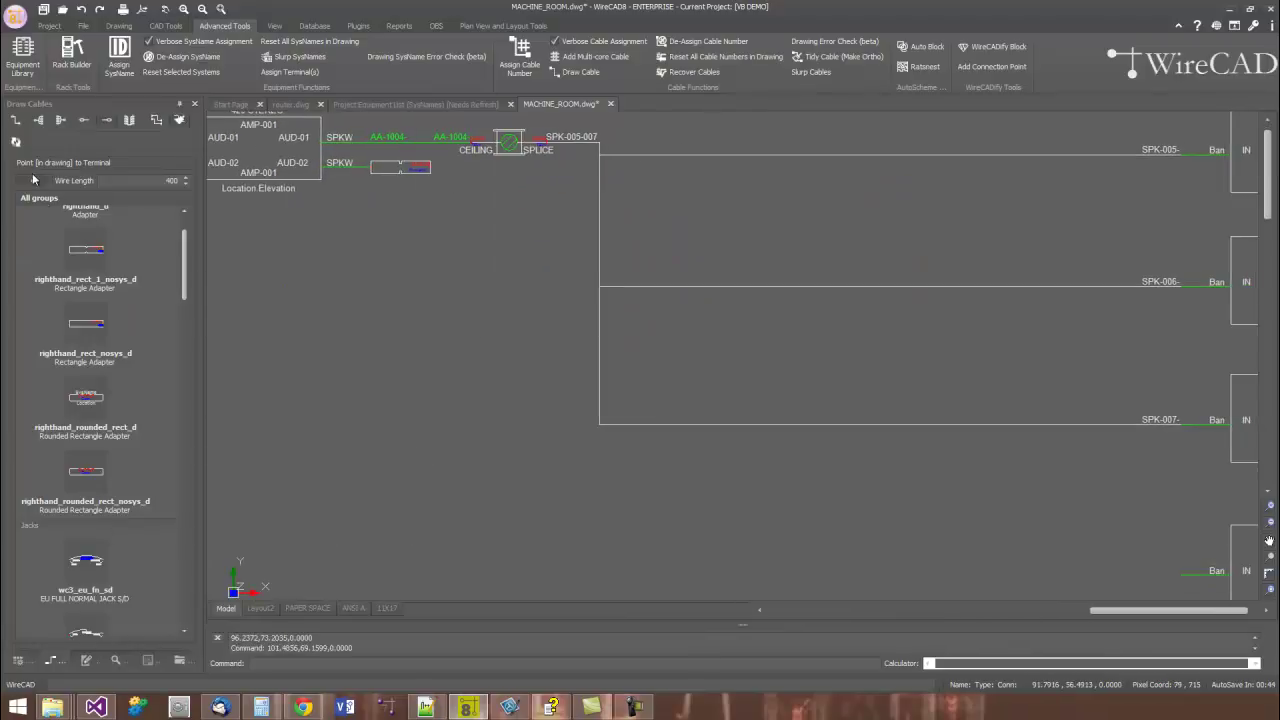
{"action": "left_click", "coordinate": [15, 121]}
{"action": "left_click", "coordinate": [138, 641]}
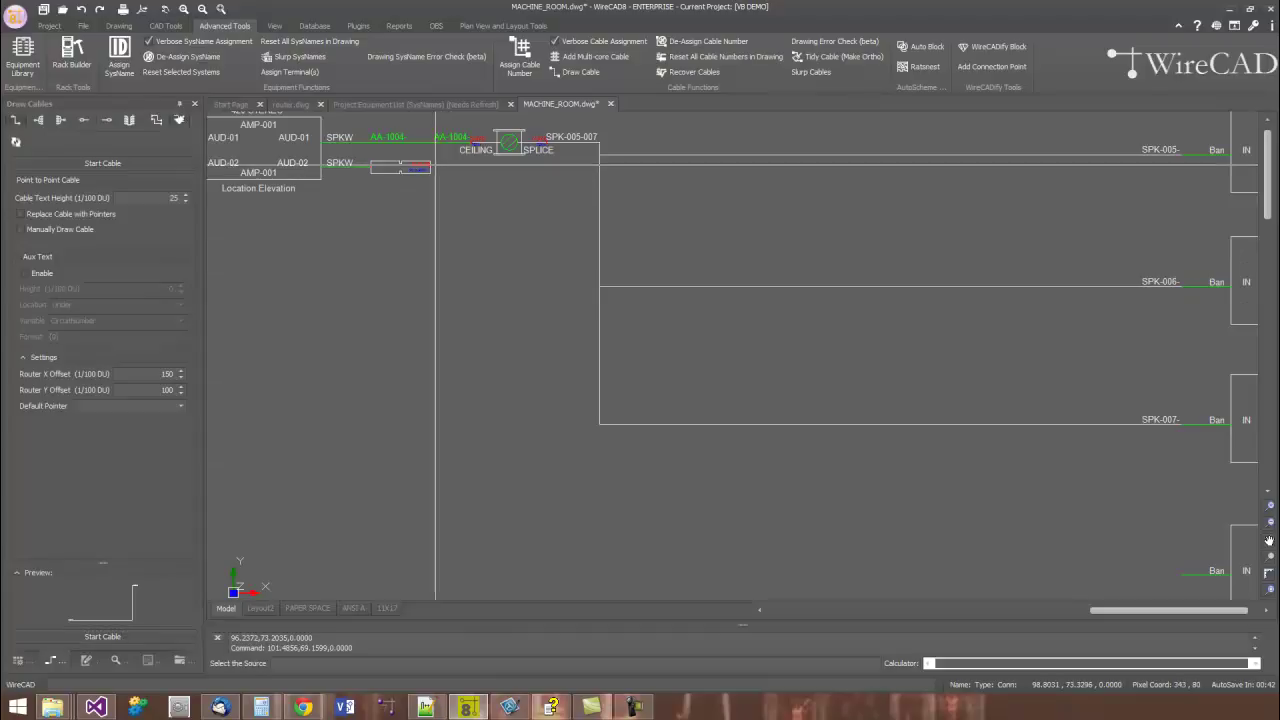
{"action": "left_click", "coordinate": [431, 164]}
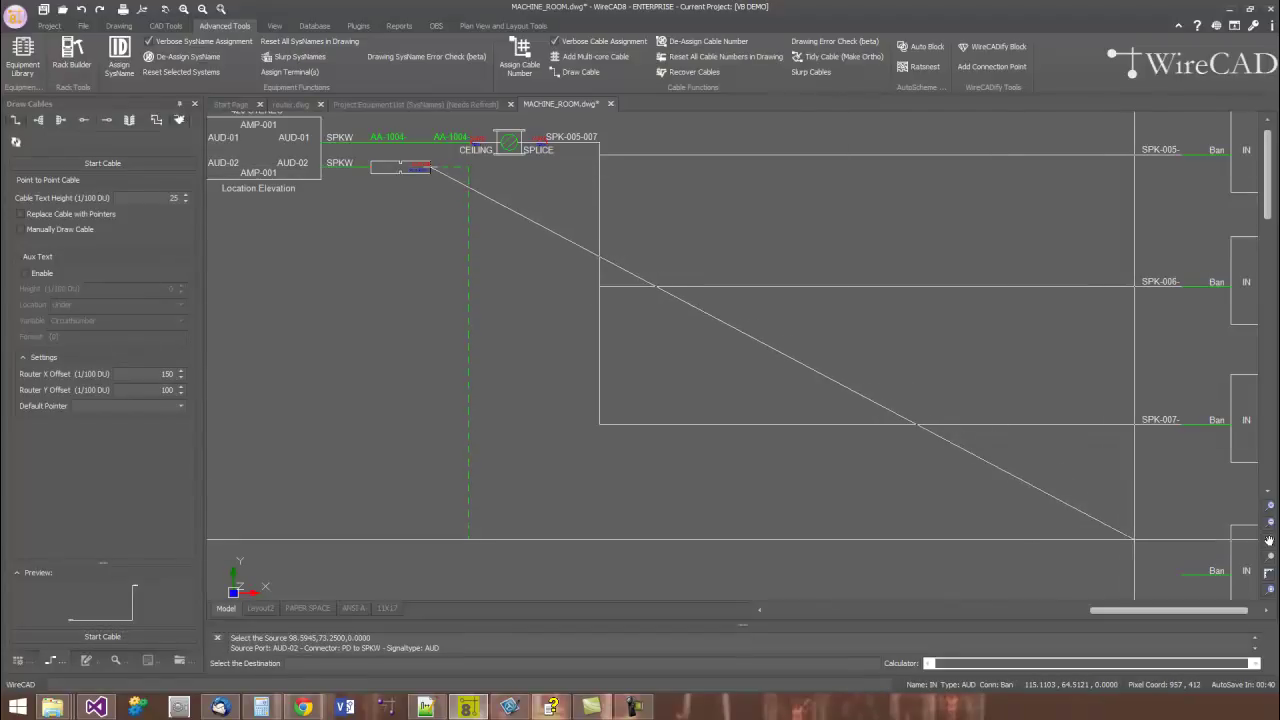
{"action": "left_click", "coordinate": [1180, 573]}
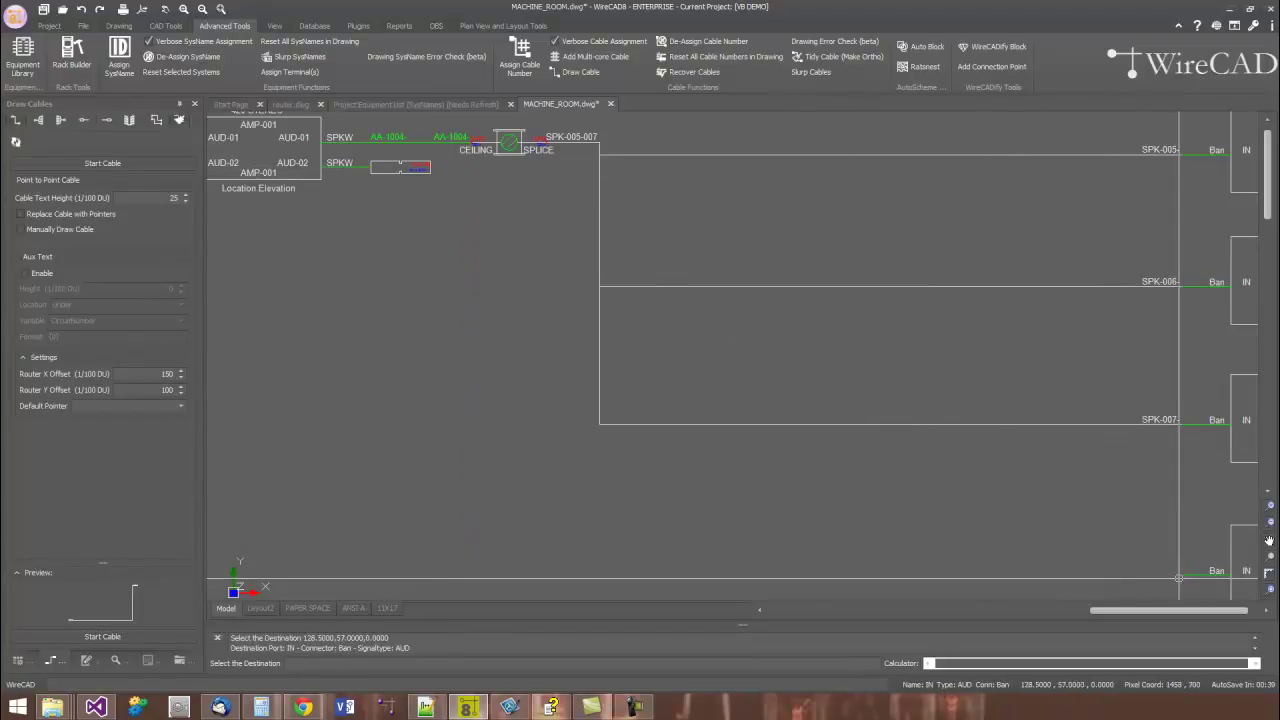
Assign cable number AA-1005- to the adapter-to-speaker cable, accepting BELDEN 1801A with signal type AUD.
{"action": "scroll", "coordinate": [527, 281], "scroll_direction": "up", "scroll_amount": 1}
{"action": "scroll", "coordinate": [527, 281], "scroll_direction": "up", "scroll_amount": 2}
{"action": "mouse_move", "coordinate": [479, 215]}
{"action": "middle_mouse_down"}
{"action": "mouse_move", "coordinate": [523, 294]}
{"action": "mouse_move", "coordinate": [604, 366]}
{"action": "middle_mouse_up"}
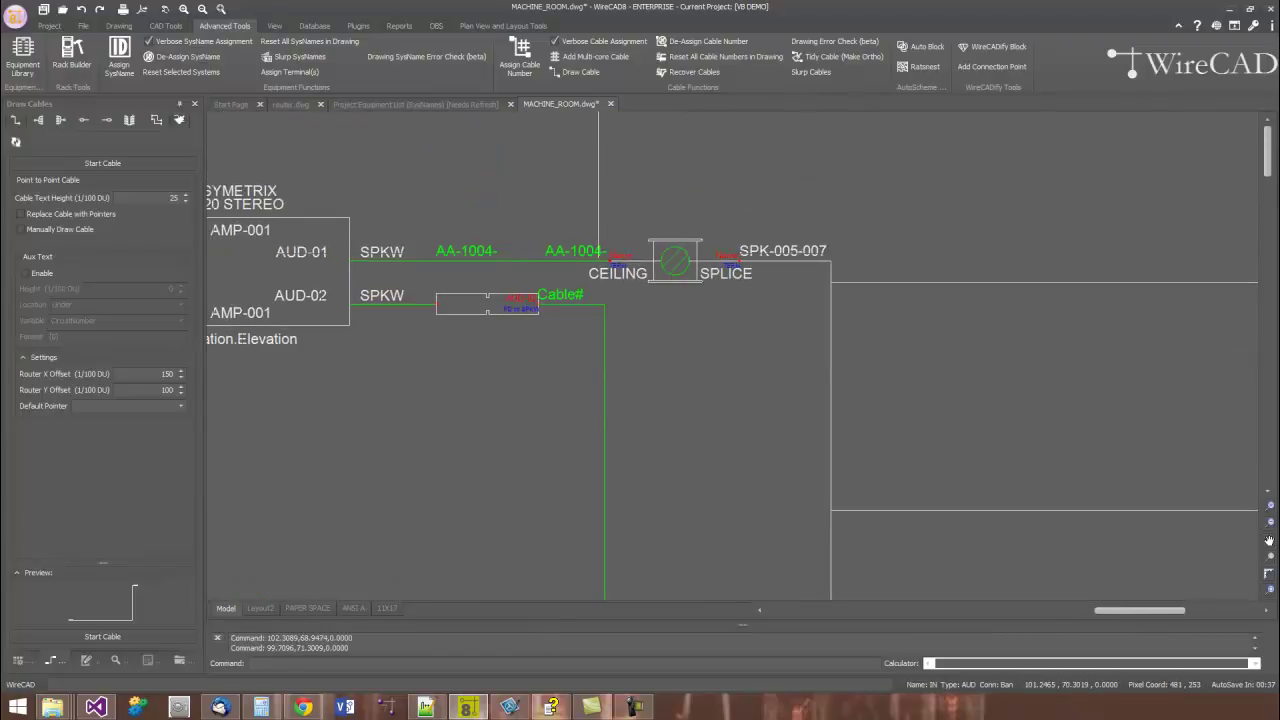
{"action": "key", "text": "Return"}
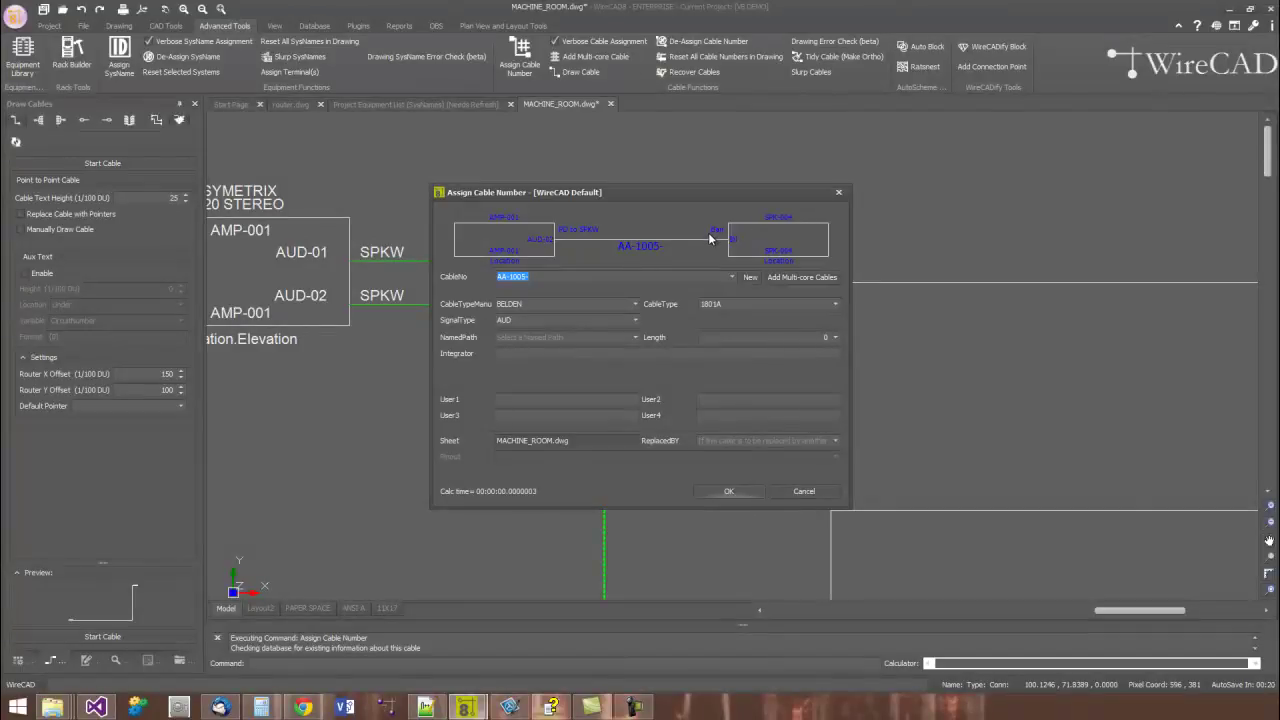
{"action": "left_click", "coordinate": [728, 491]}
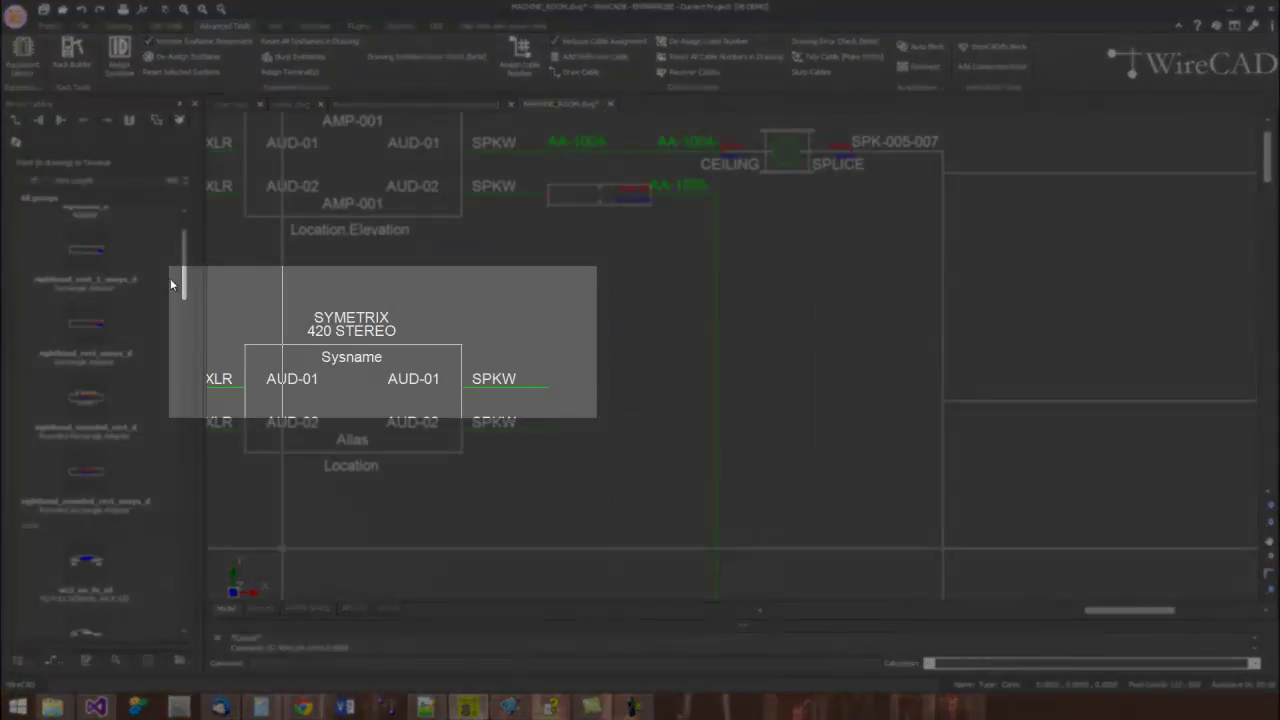
Place a righthand_rect_1_nosys_d adapter on the AUD-02 output of the unassigned SYMETRIX 420 STEREO.
{"action": "mouse_move", "coordinate": [90, 255]}
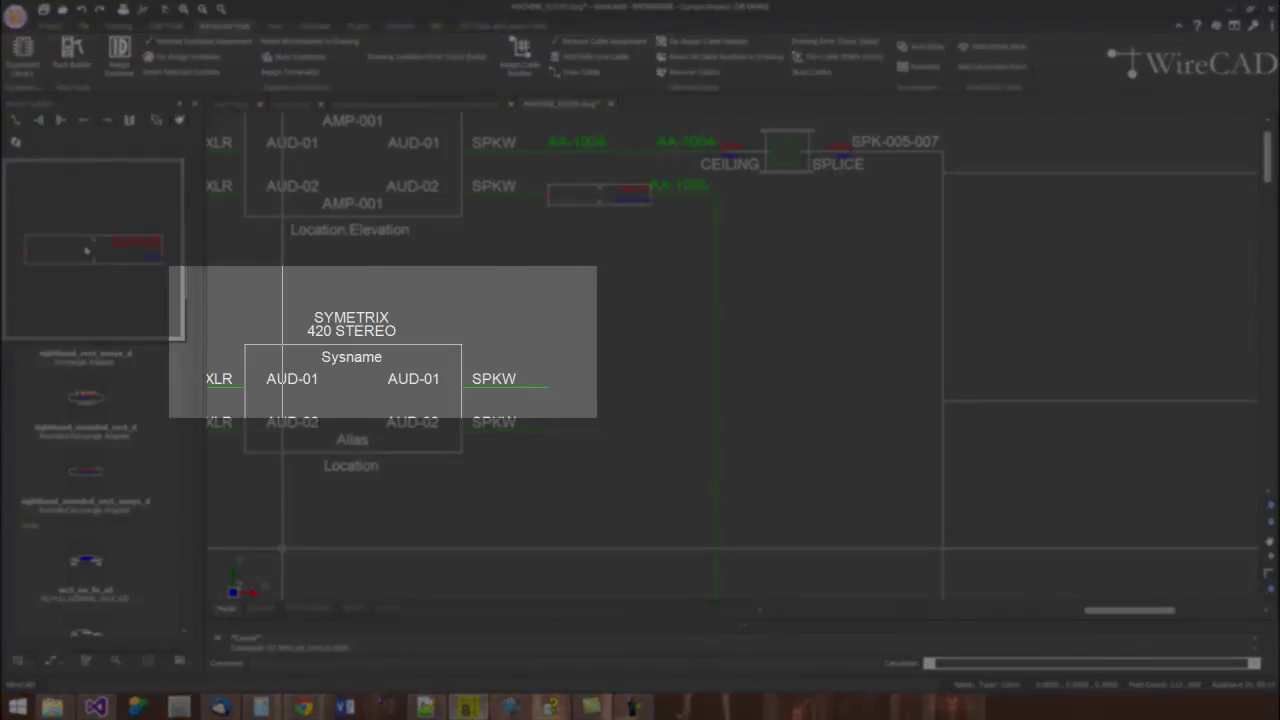
{"action": "left_click", "coordinate": [92, 257]}
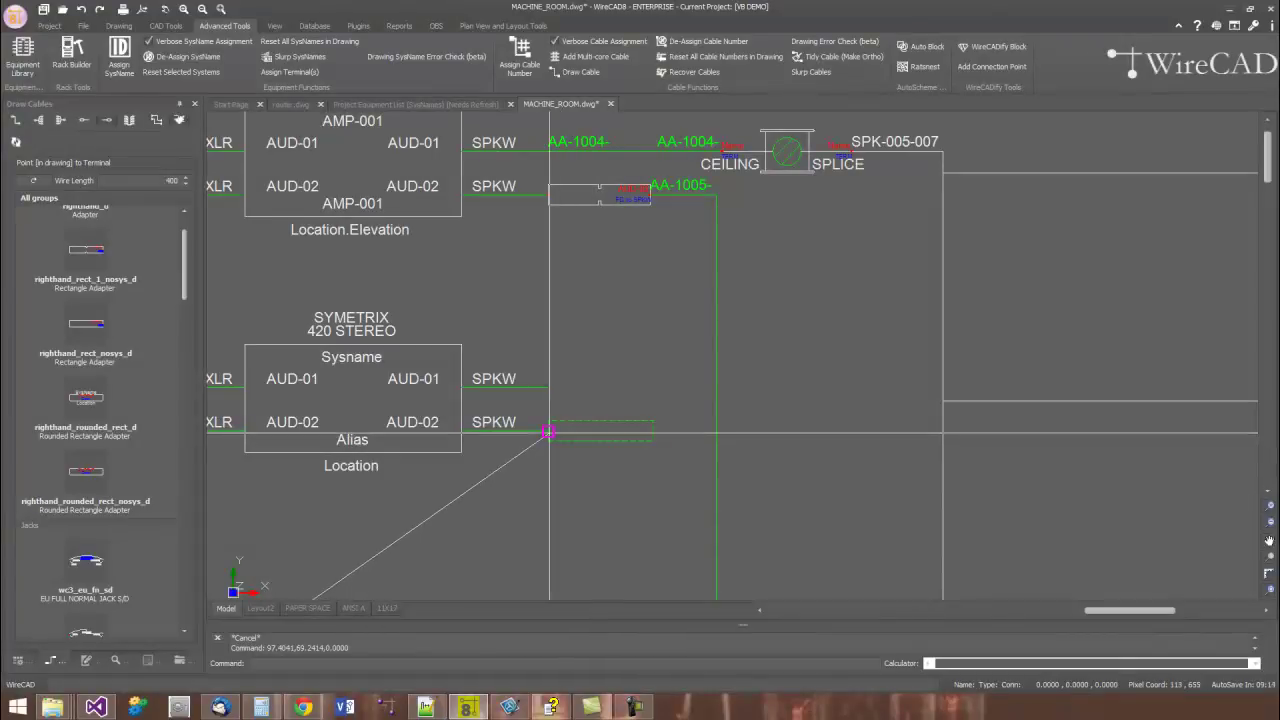
{"action": "left_click", "coordinate": [549, 432]}
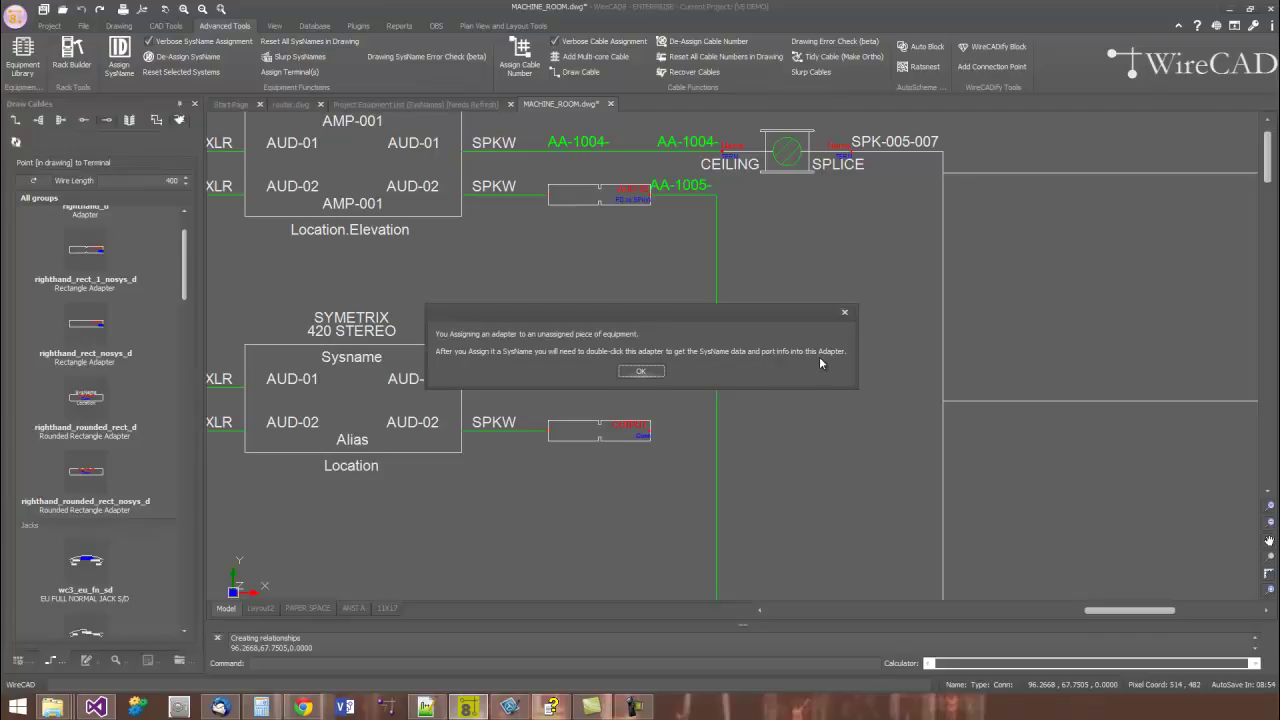
{"action": "left_click", "coordinate": [648, 372]}
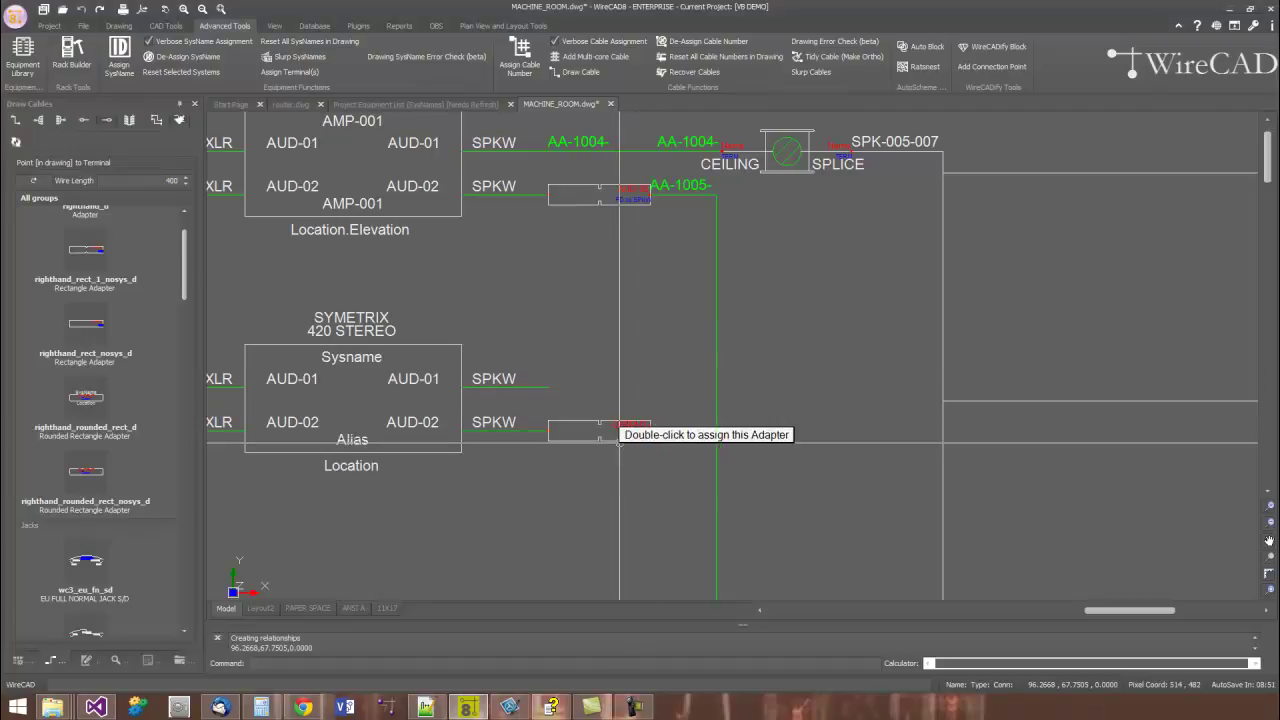
Try to assign the new adapter while its SYMETRIX 420 STEREO has no SysName yet.
{"action": "scroll", "coordinate": [625, 435], "scroll_direction": "up", "scroll_amount": 3}
{"action": "scroll", "coordinate": [577, 390], "scroll_direction": "down", "scroll_amount": 2}
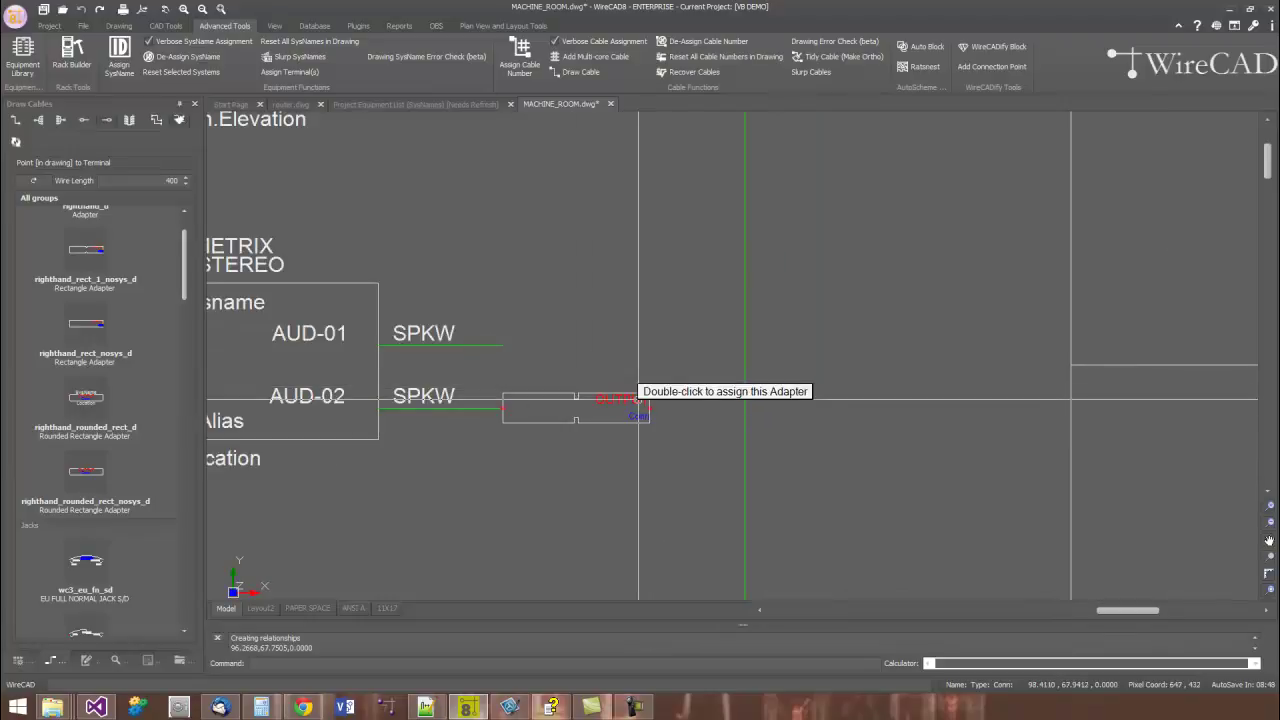
{"action": "middle_click_drag", "start_coordinate": [264, 266], "coordinate": [352, 262]}
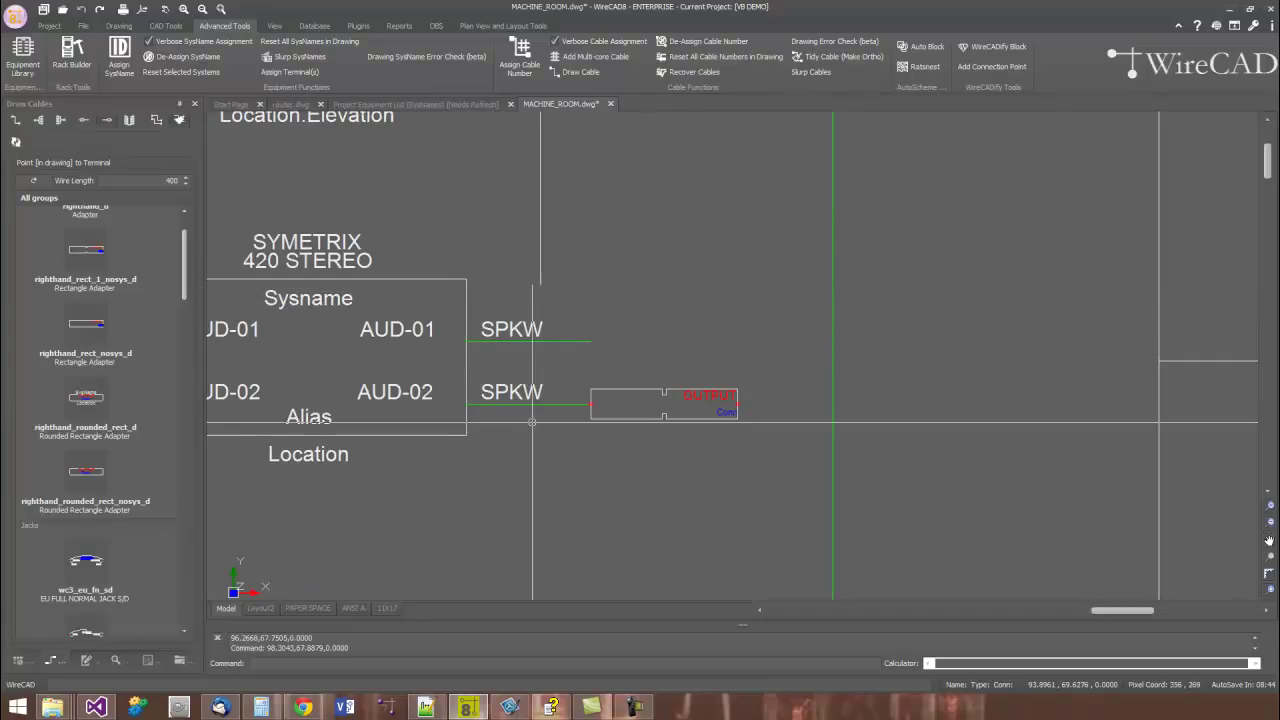
{"action": "double_click", "coordinate": [705, 403]}
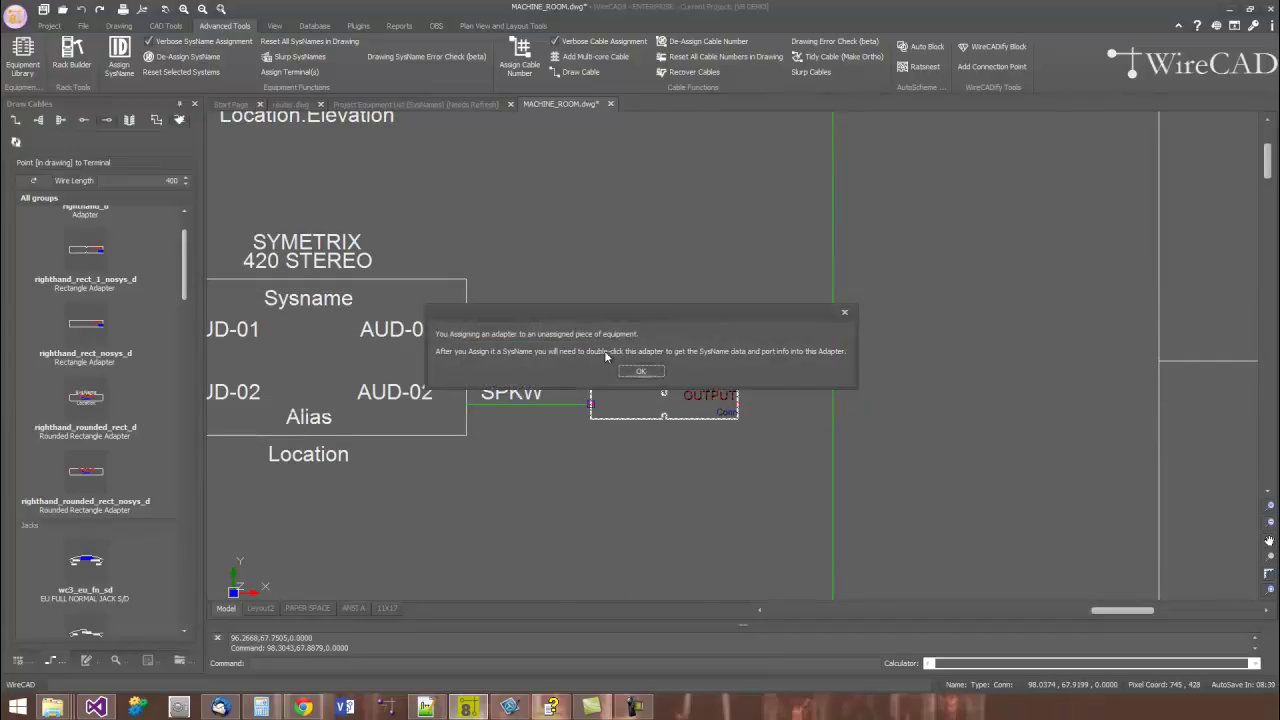
{"action": "left_click", "coordinate": [642, 372]}
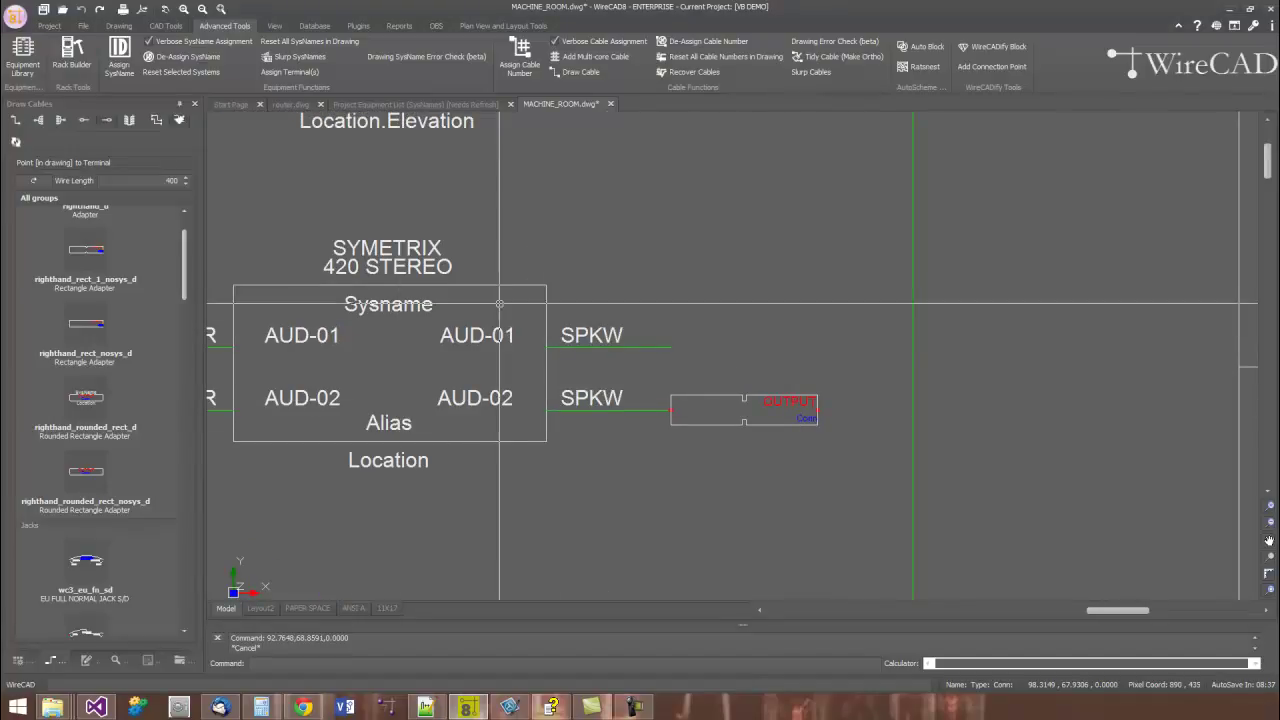
Assign the SysName AMP-002 to the second SYMETRIX 420 STEREO, keeping the default location and elevation.
{"action": "double_click", "coordinate": [395, 311]}
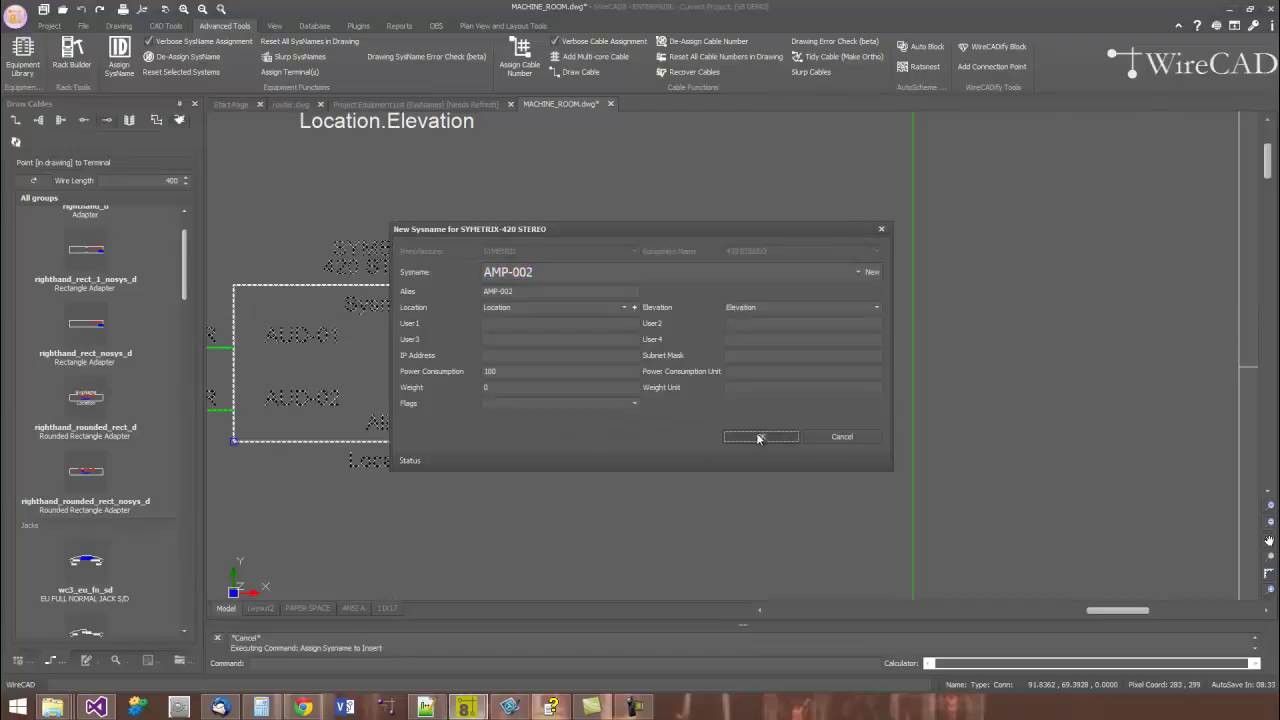
{"action": "left_click", "coordinate": [760, 436]}
{"action": "scroll", "coordinate": [791, 432], "scroll_direction": "up", "scroll_amount": 5}
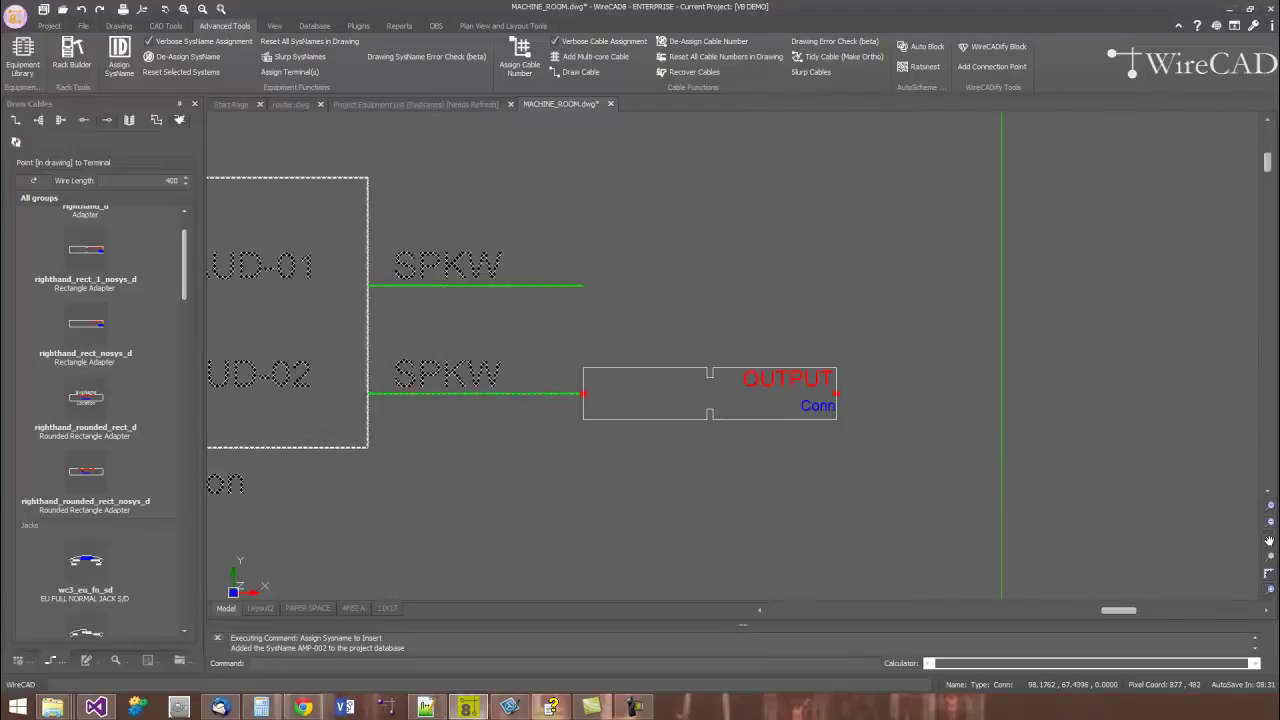
{"action": "key", "text": "Escape"}
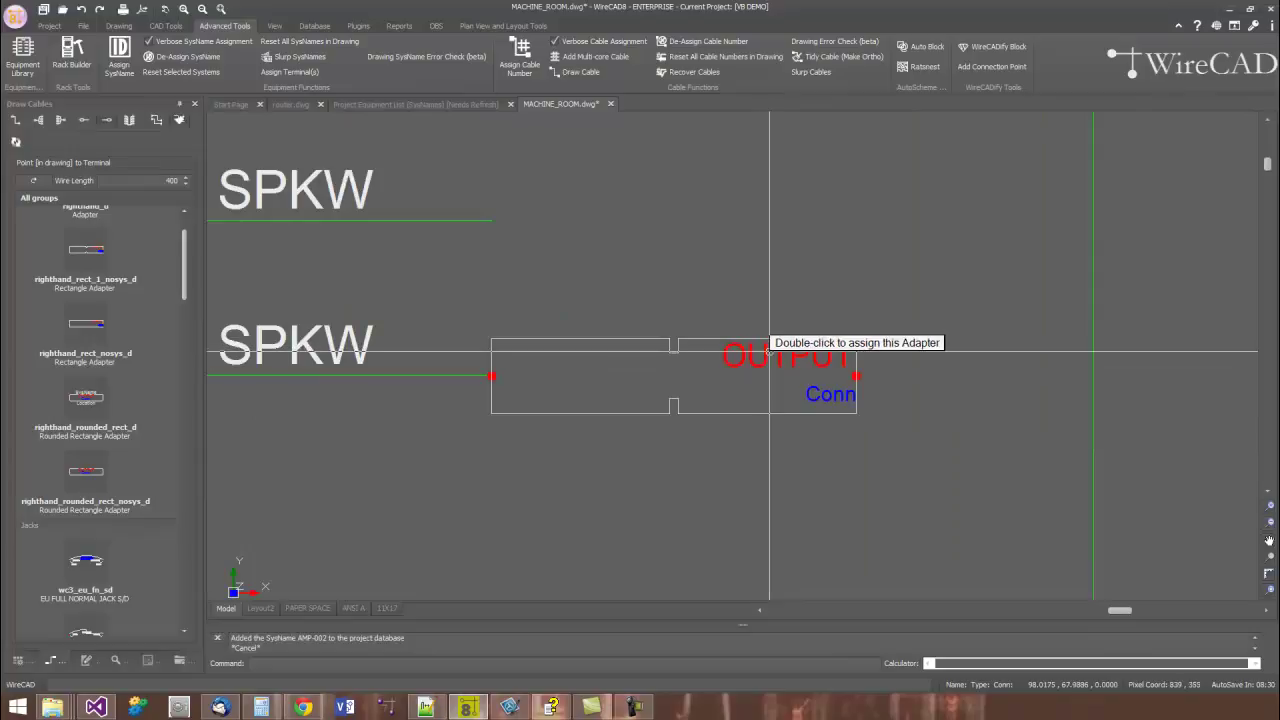
Assign the adapter on AMP-002's AUD-02 output with 1/4" TS as its cable end connector.
{"action": "double_click", "coordinate": [673, 385]}
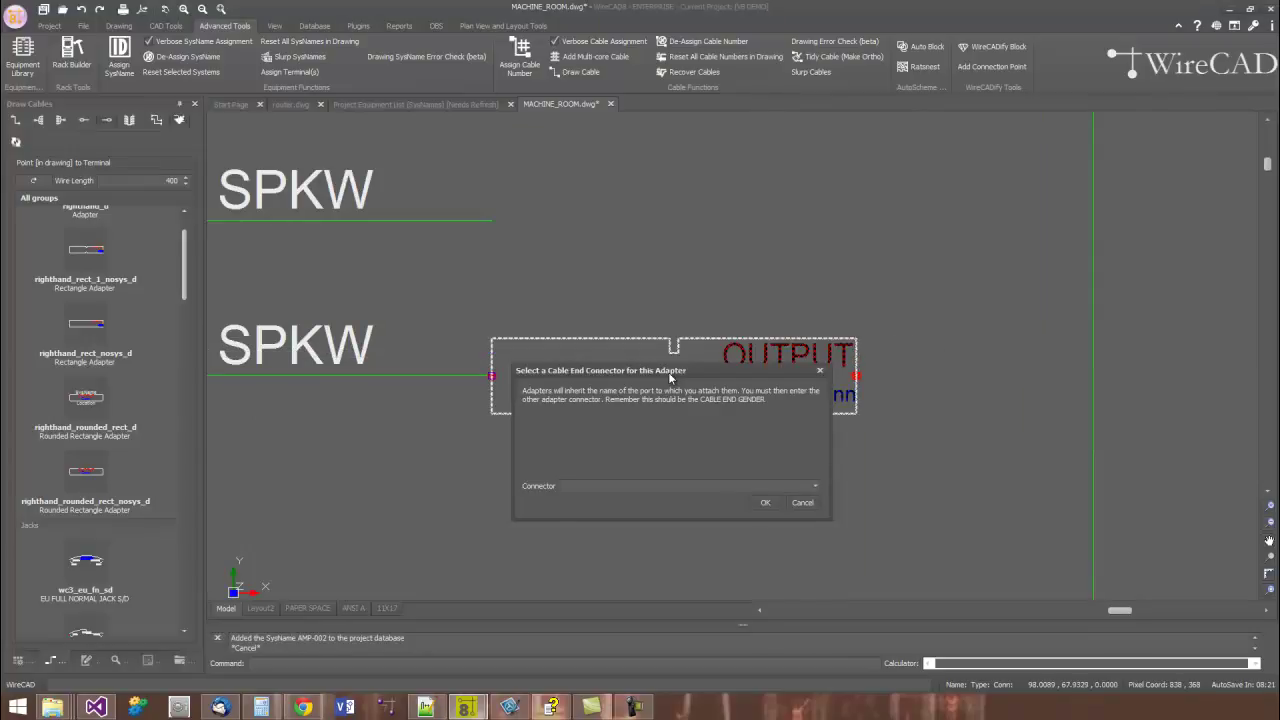
{"action": "left_click", "coordinate": [817, 485]}
{"action": "left_click", "coordinate": [615, 540]}
{"action": "left_click", "coordinate": [767, 508]}
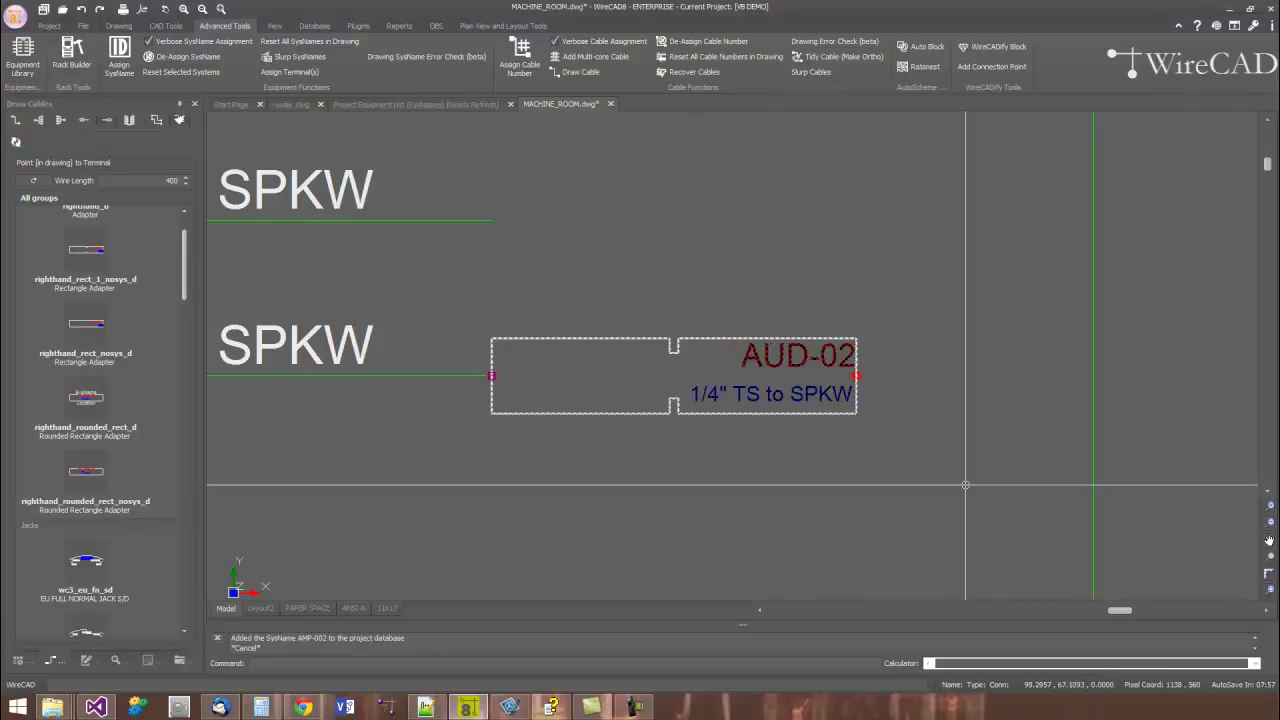